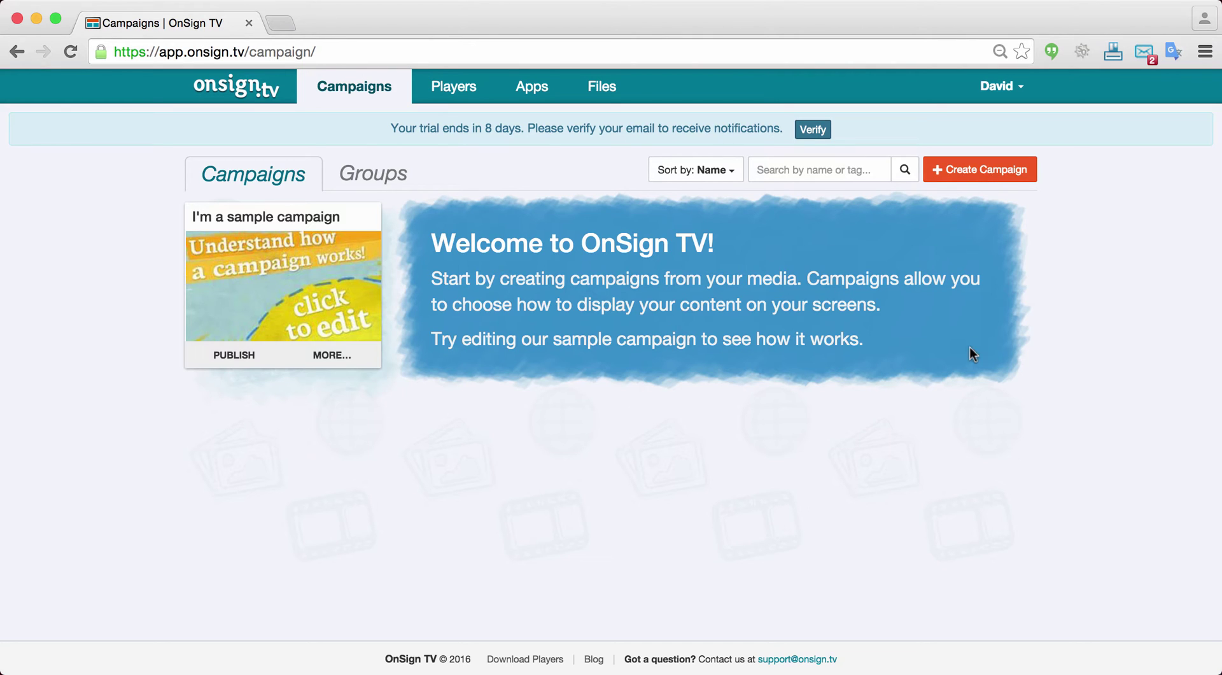
Step: Create a campaign titled 'My first campaign' and scroll down to the Screen Layout section
click(991, 176)
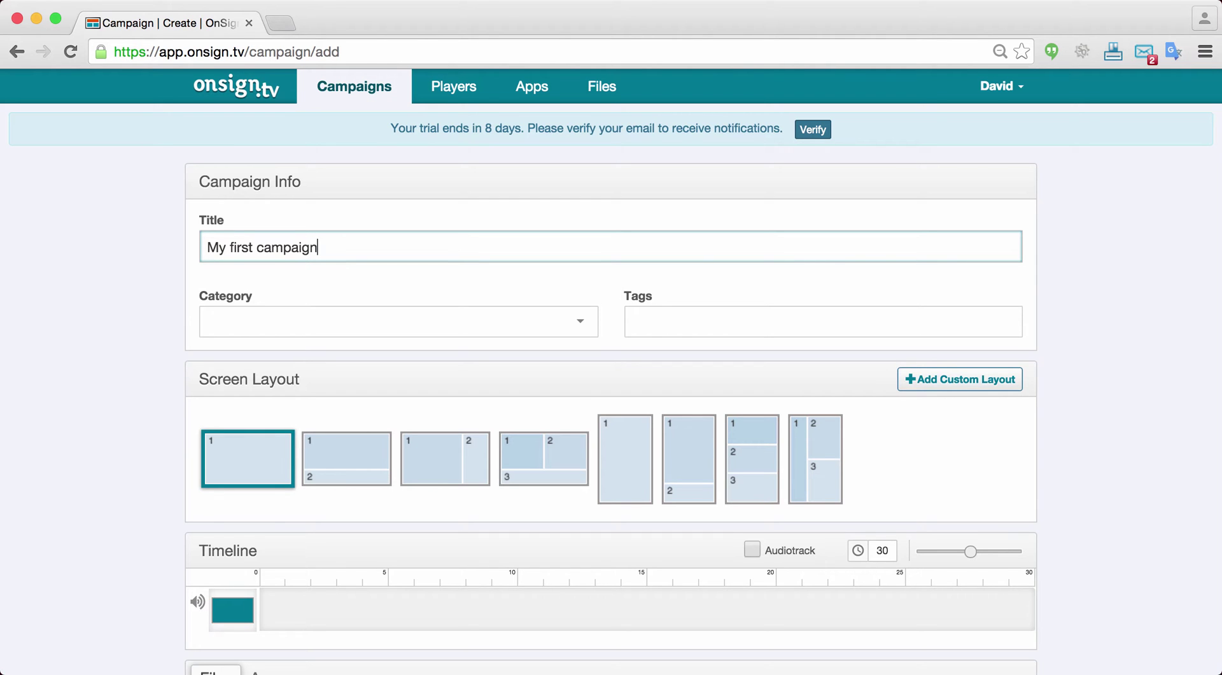
scroll(422, 276, down, 3)
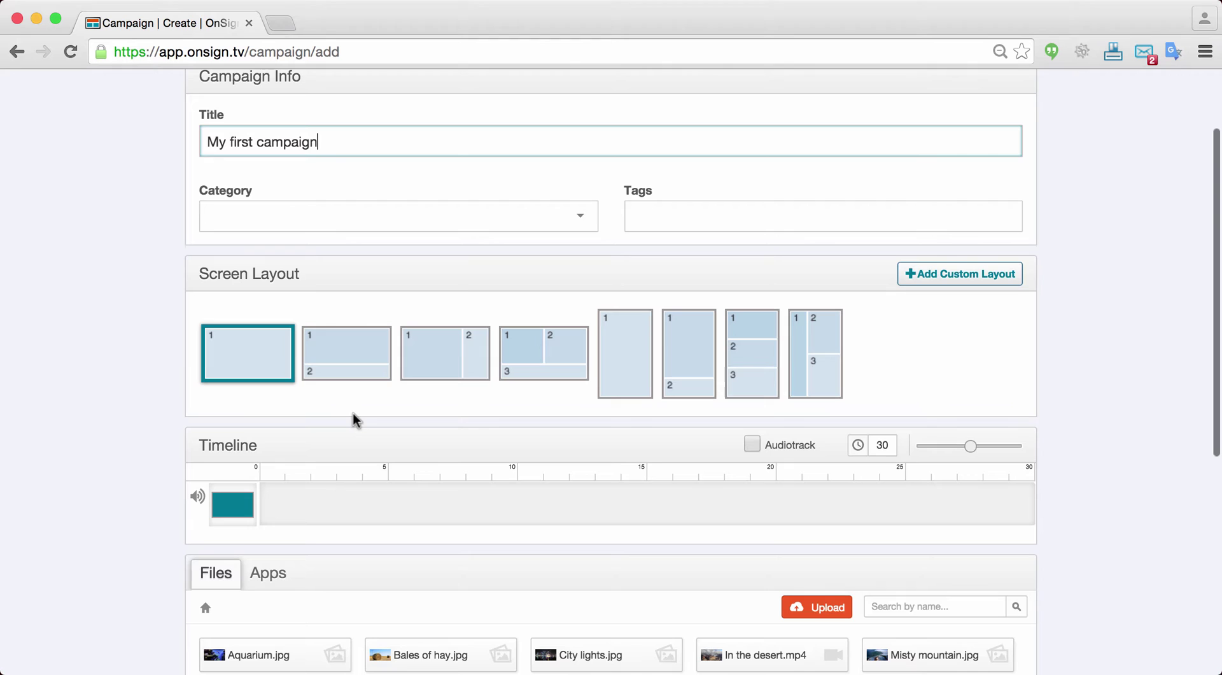
scroll(322, 409, down, 2)
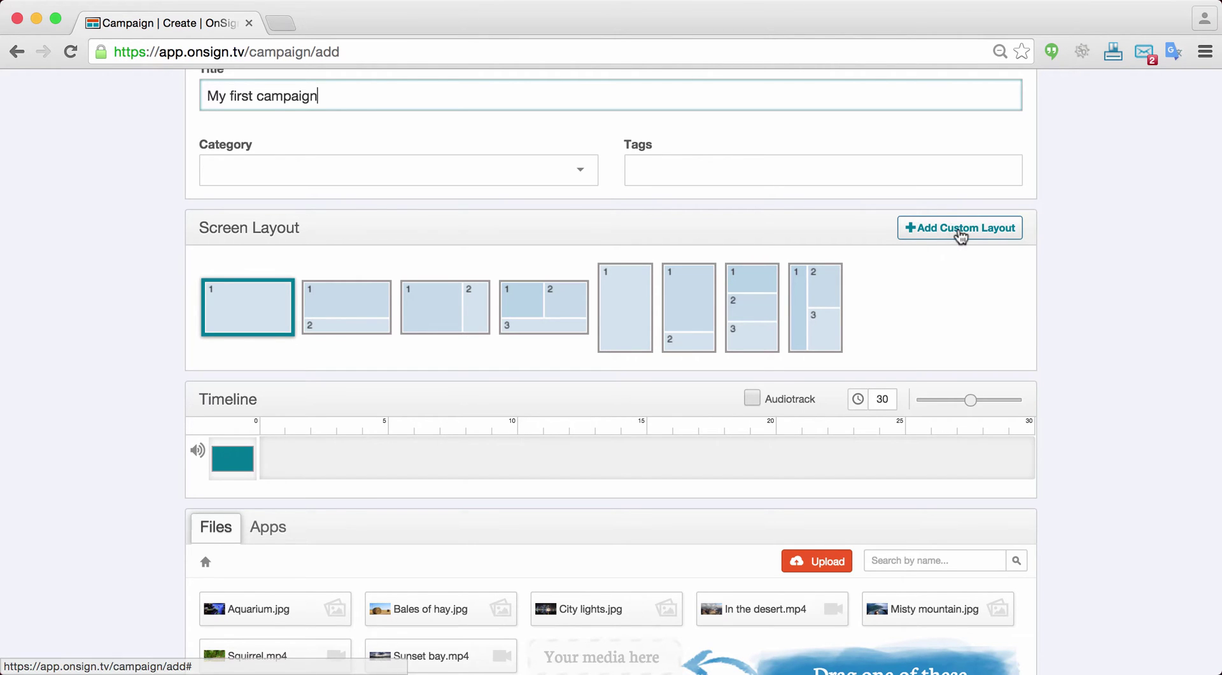
Step: Start a custom layout with region A at the top-left, 997 px wide and 532 px tall
click(960, 232)
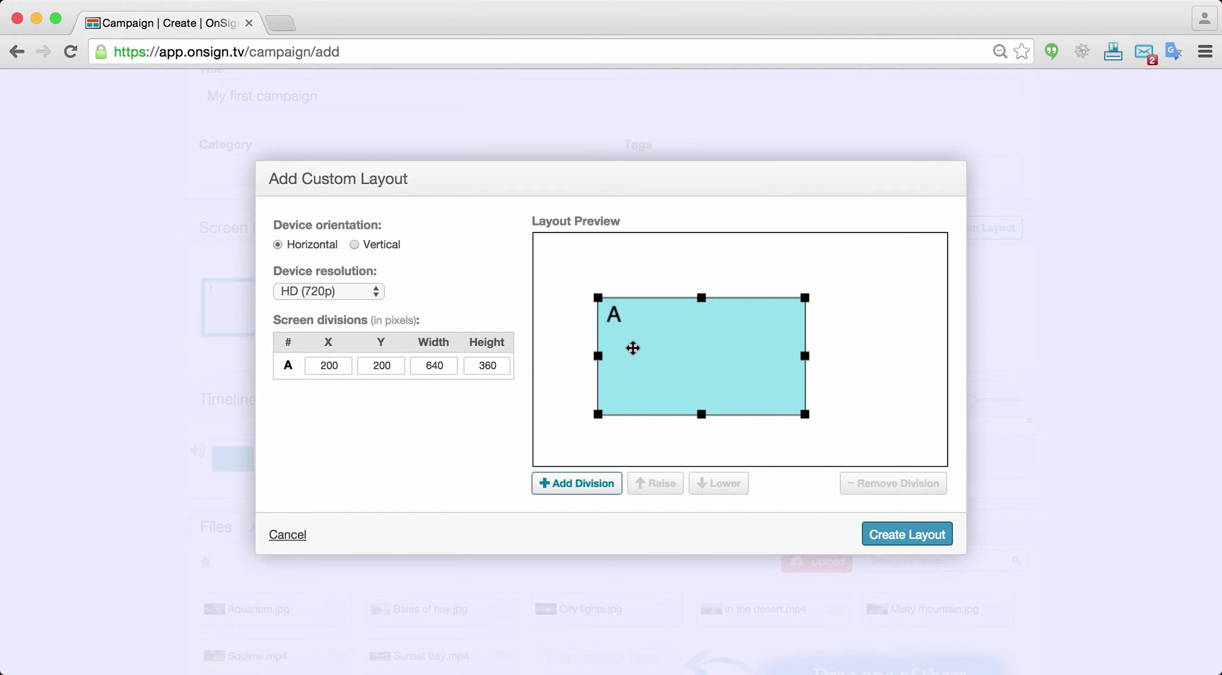
drag(632, 347, 556, 275)
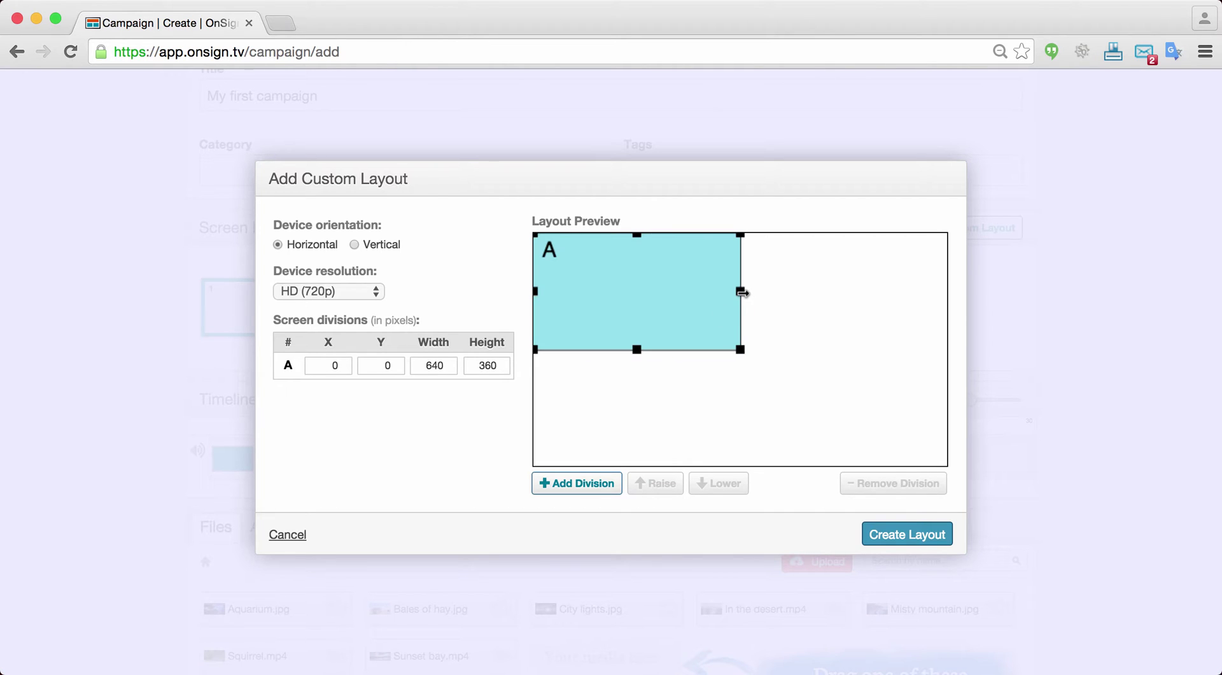
drag(753, 293, 857, 290)
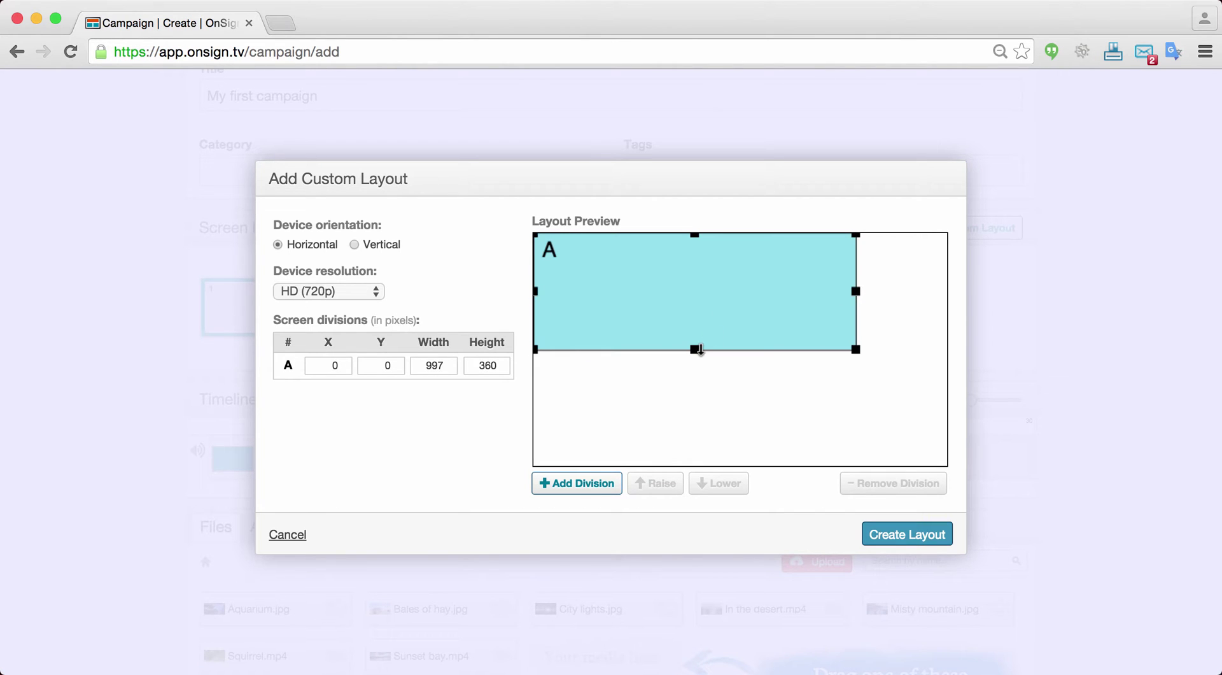
drag(695, 351, 856, 288)
Step: Add region B 532 px tall and region C as a full-width bottom strip, then create the layout
click(558, 485)
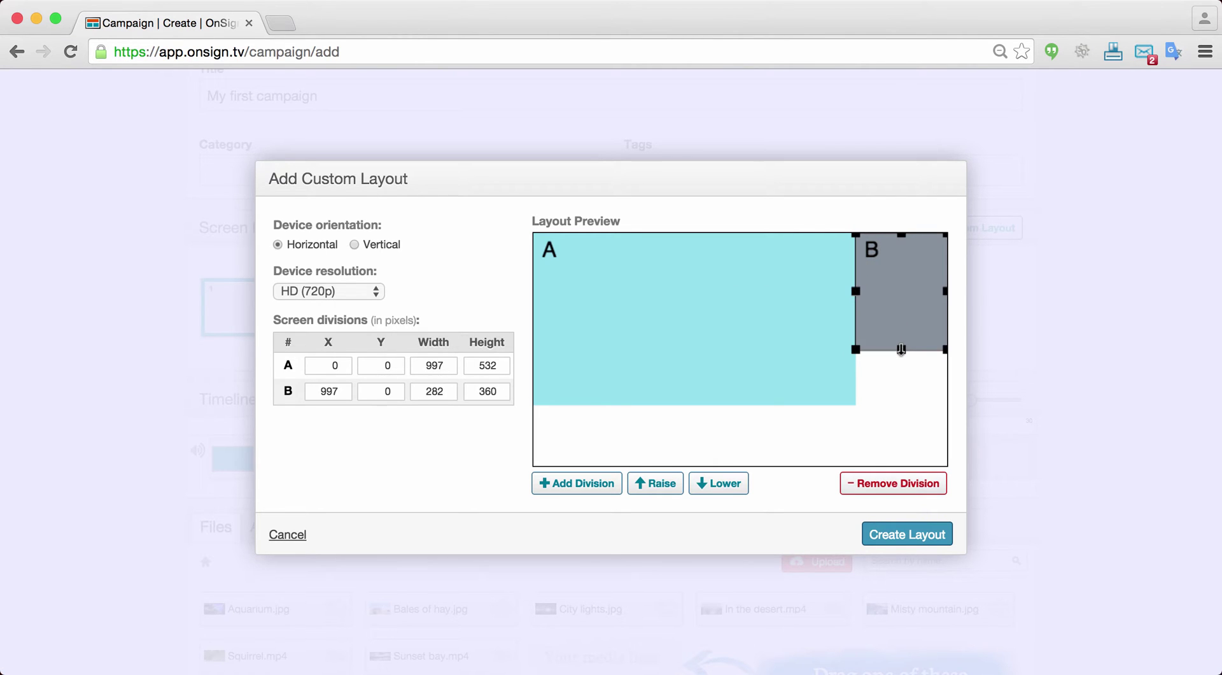
drag(905, 375, 902, 406)
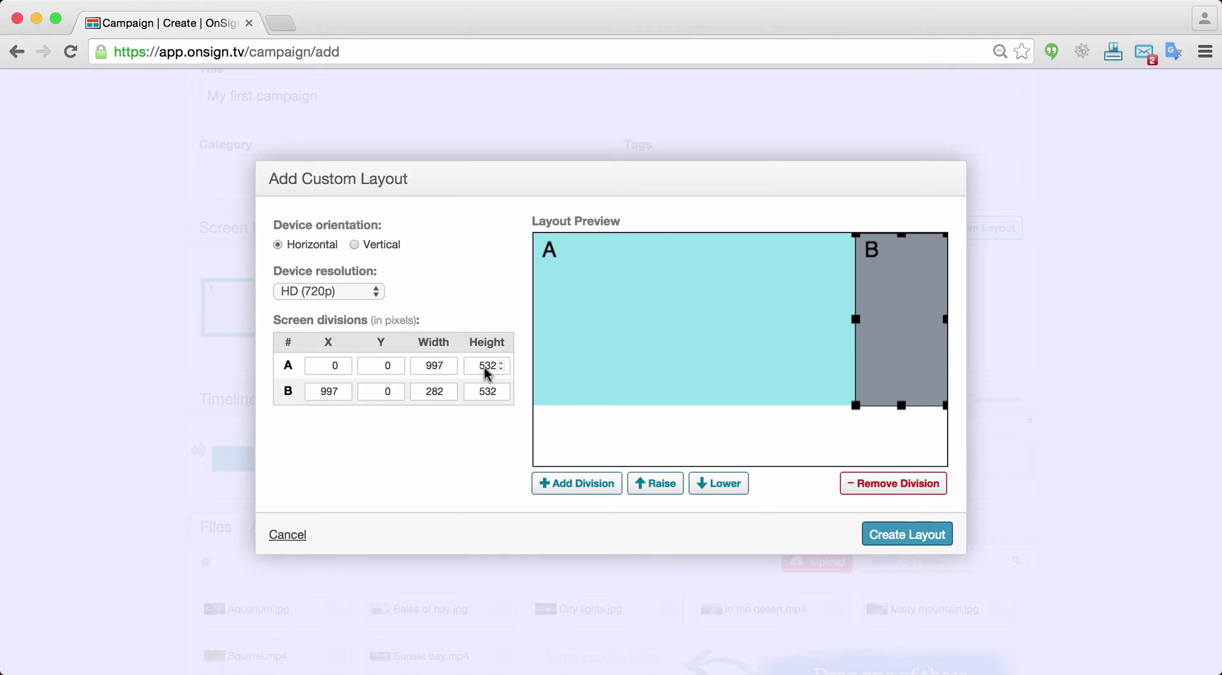
click(574, 487)
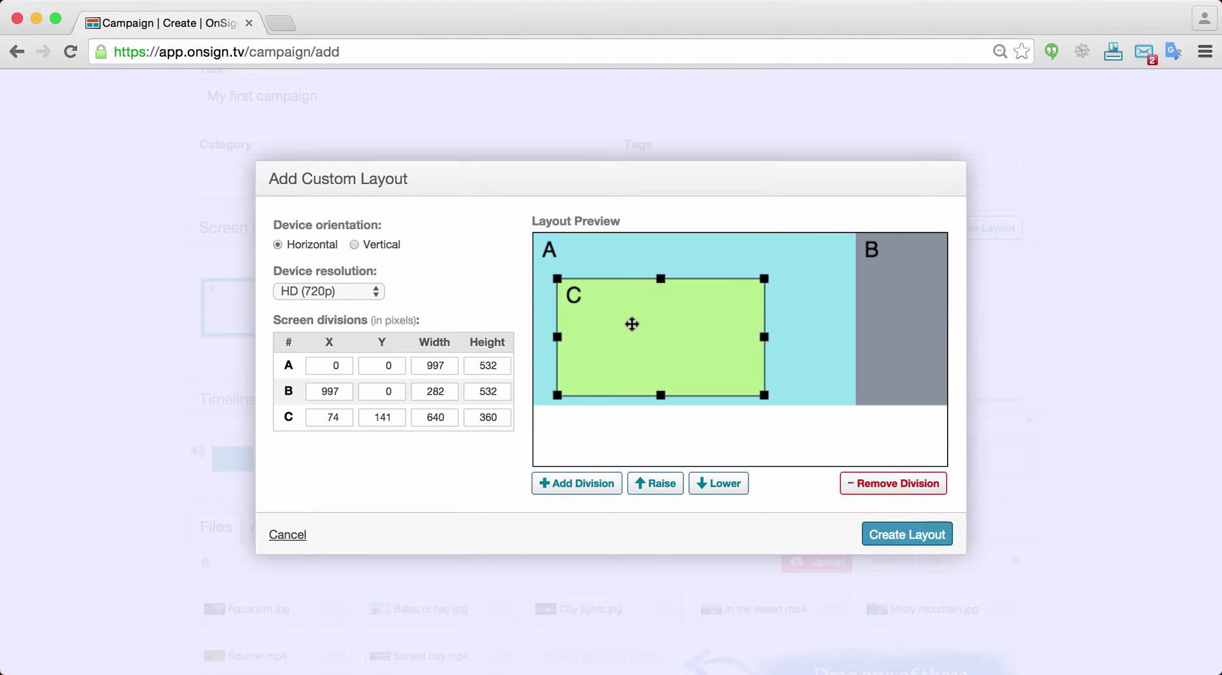
drag(632, 322, 607, 396)
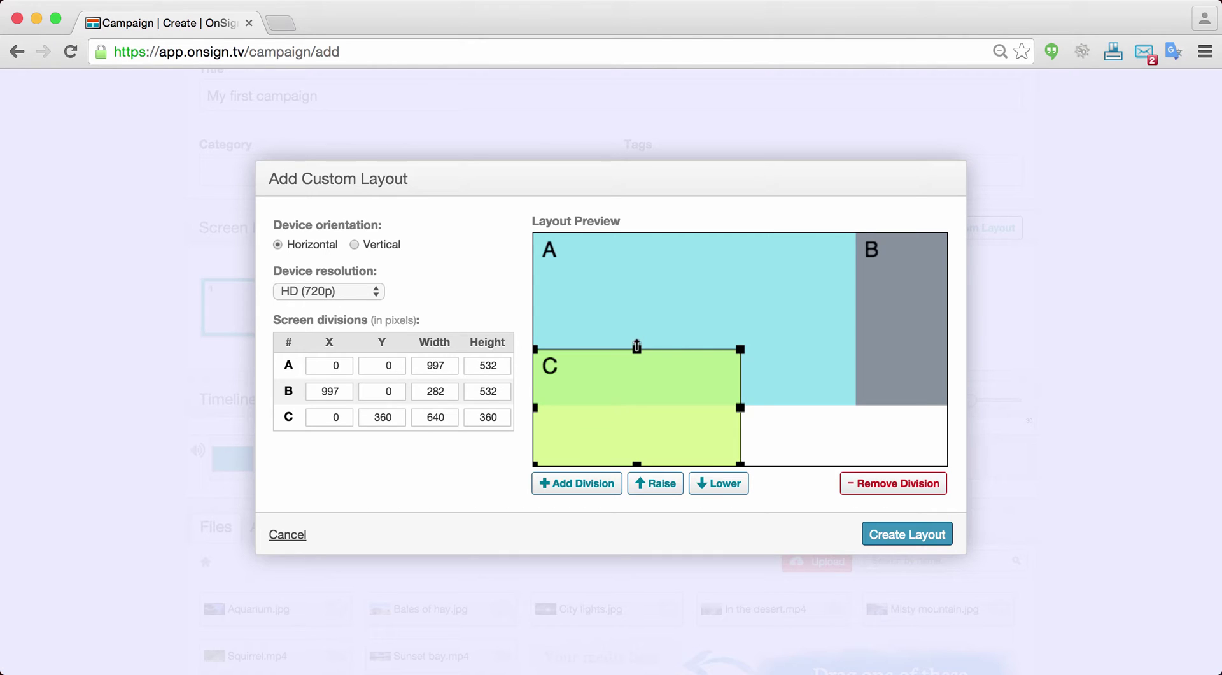
drag(637, 347, 636, 405)
drag(741, 436, 955, 437)
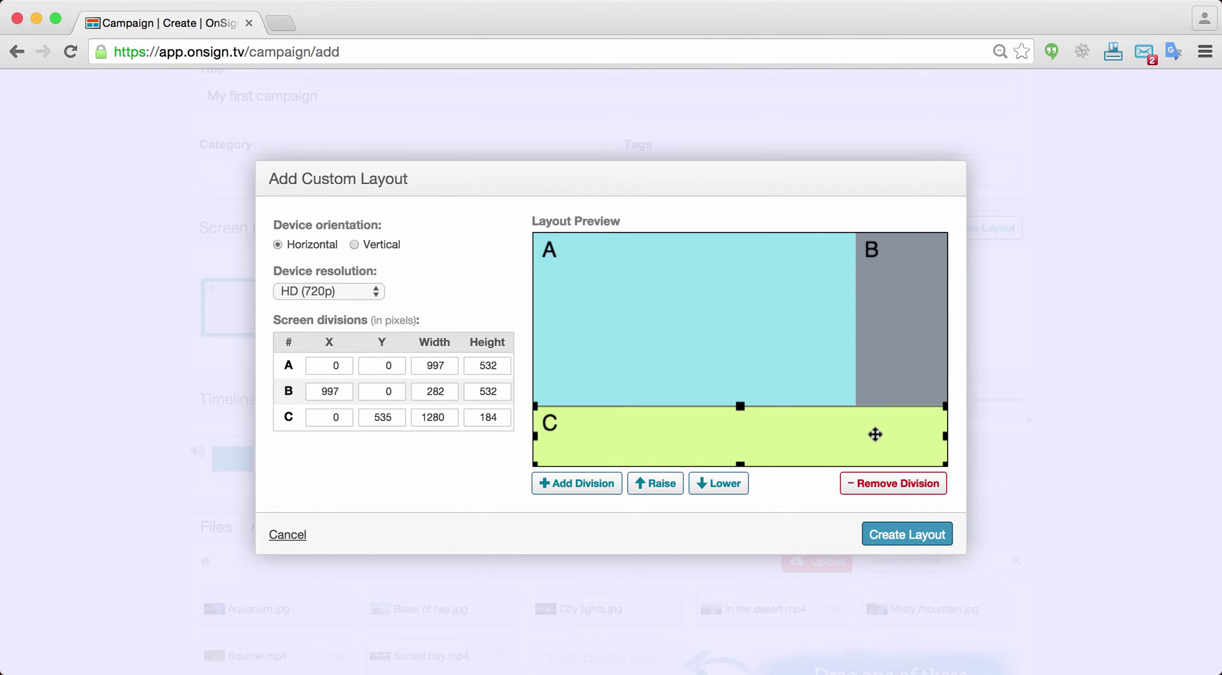
click(909, 534)
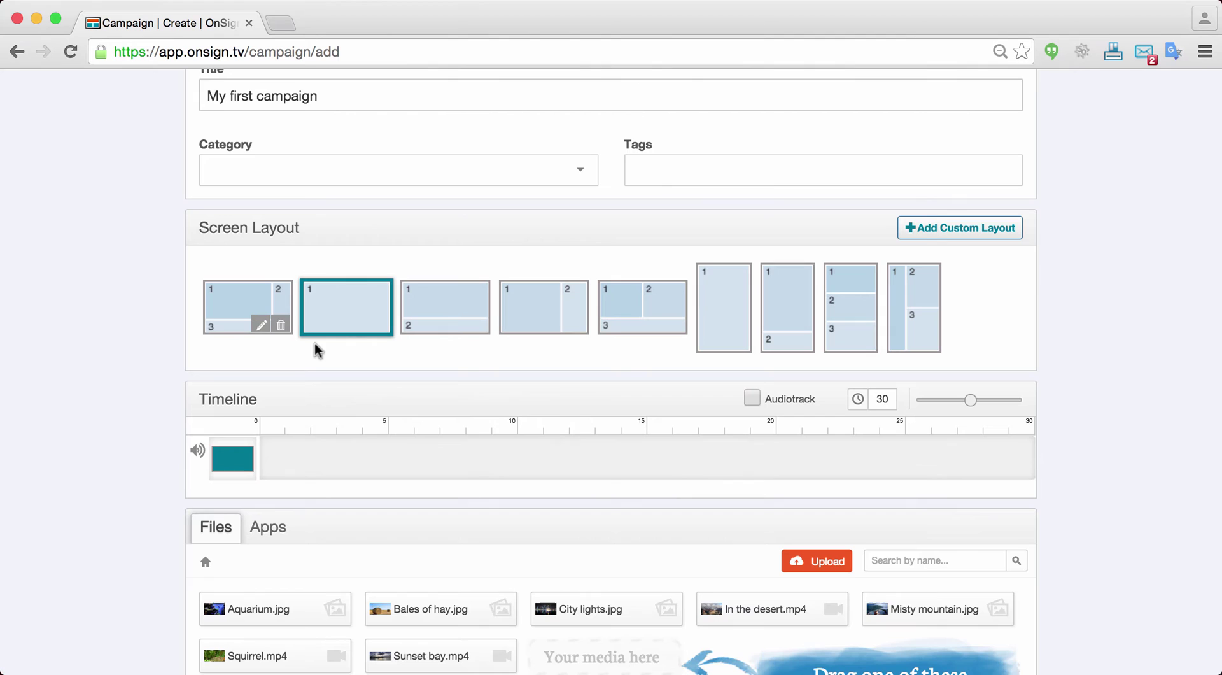
Step: Apply the three-region layout and test Aquarium.jpg on the first track, then remove it
click(245, 308)
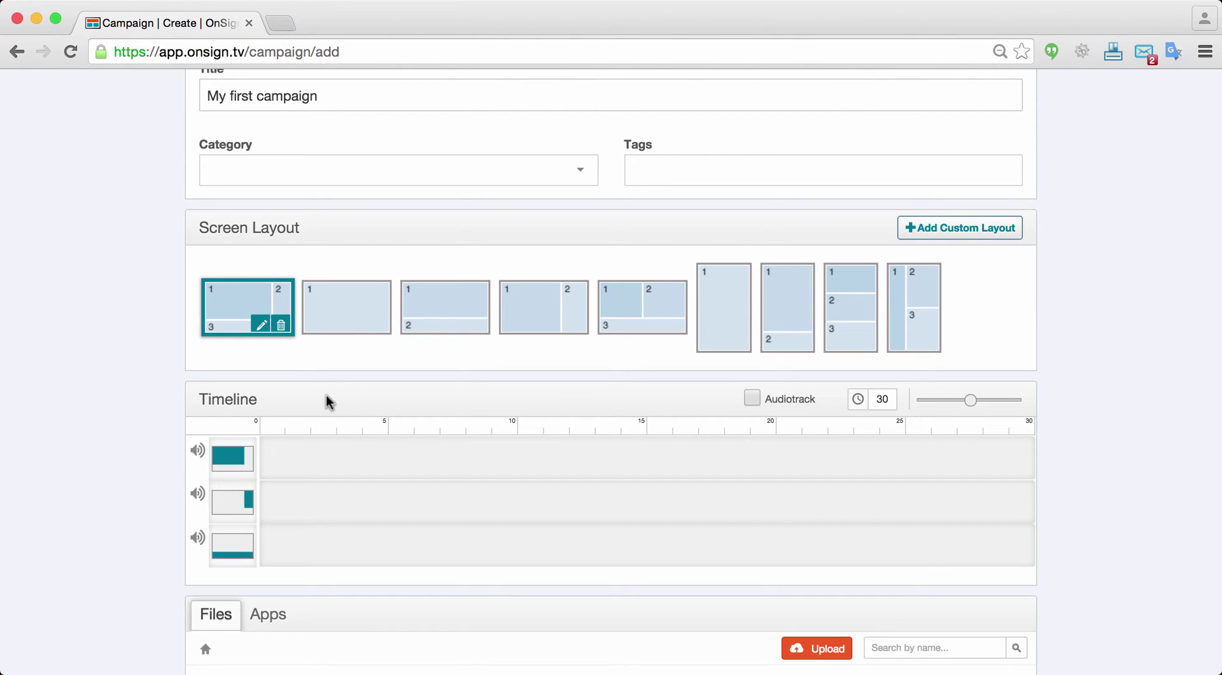
scroll(327, 401, down, 3)
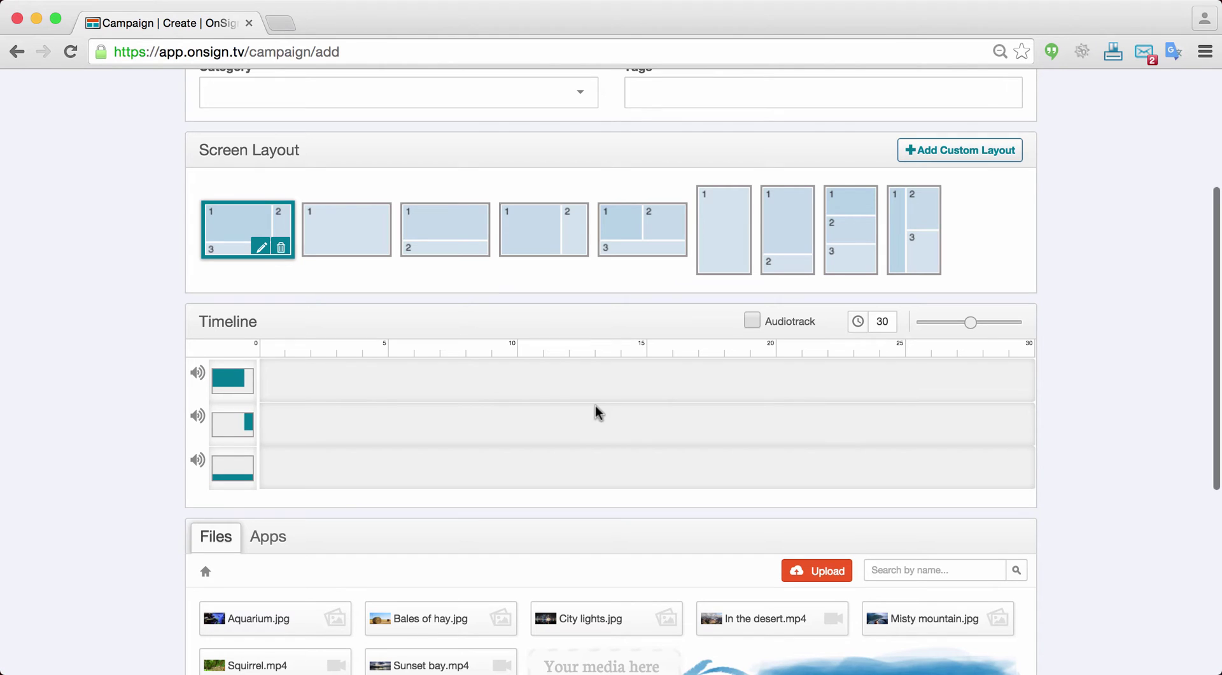
scroll(314, 392, down, 2)
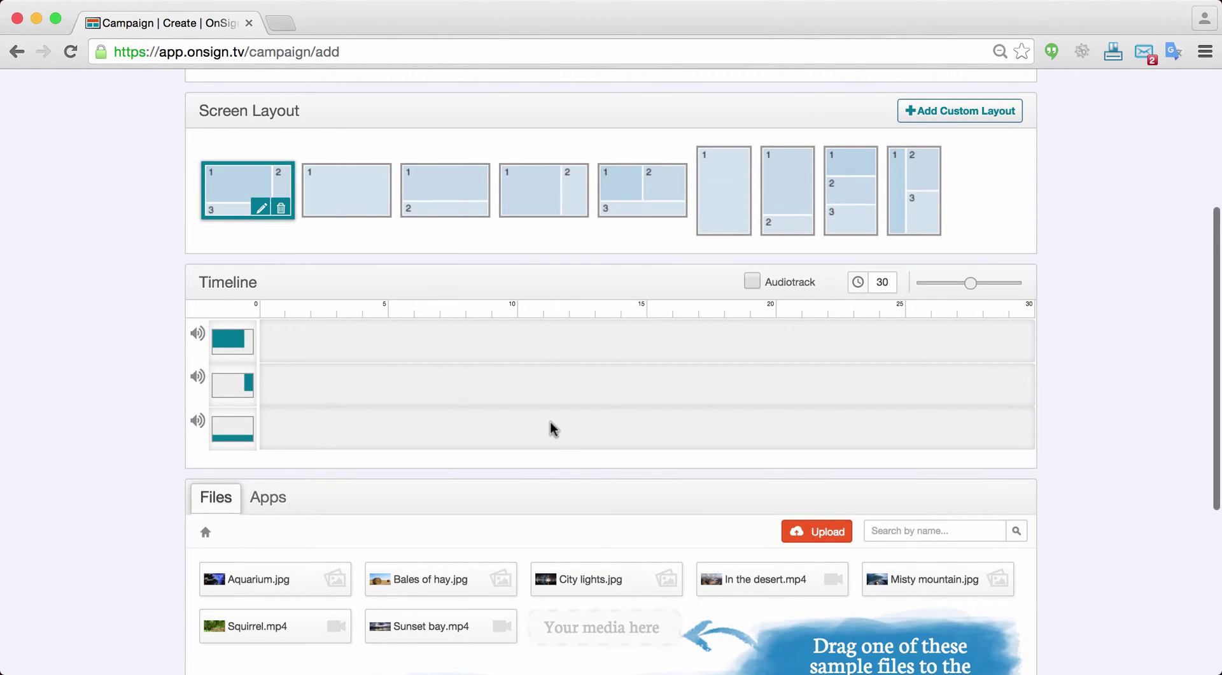
scroll(551, 426, down, 5)
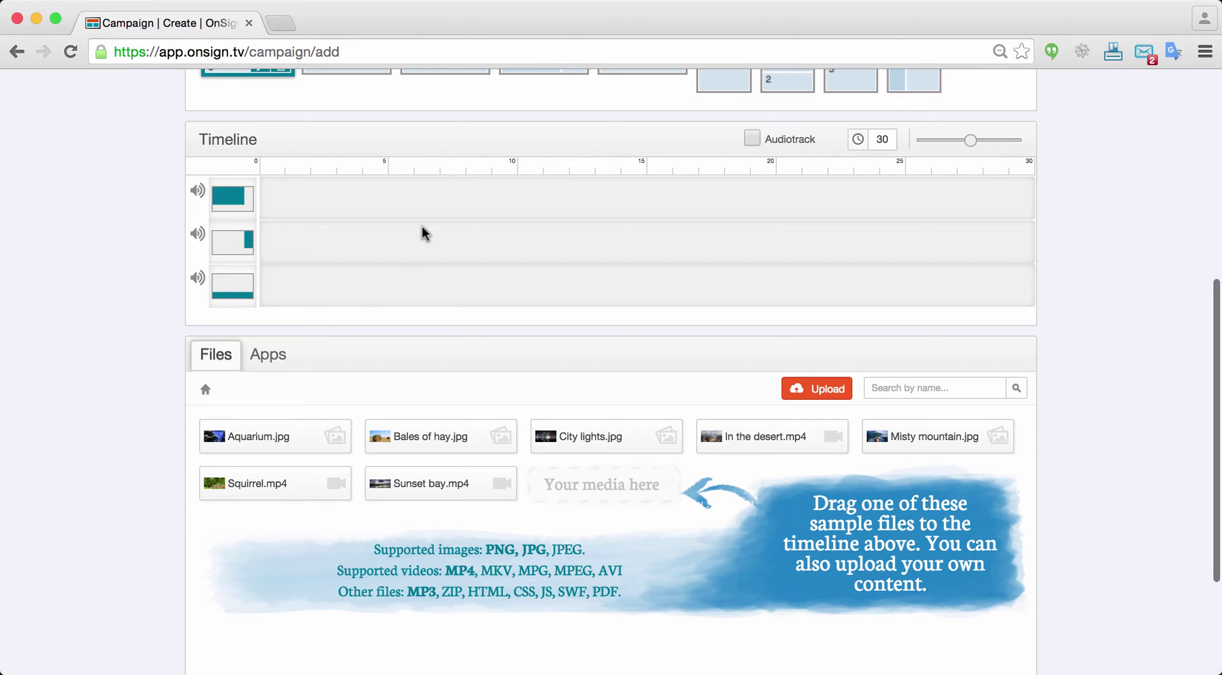
drag(273, 436, 397, 204)
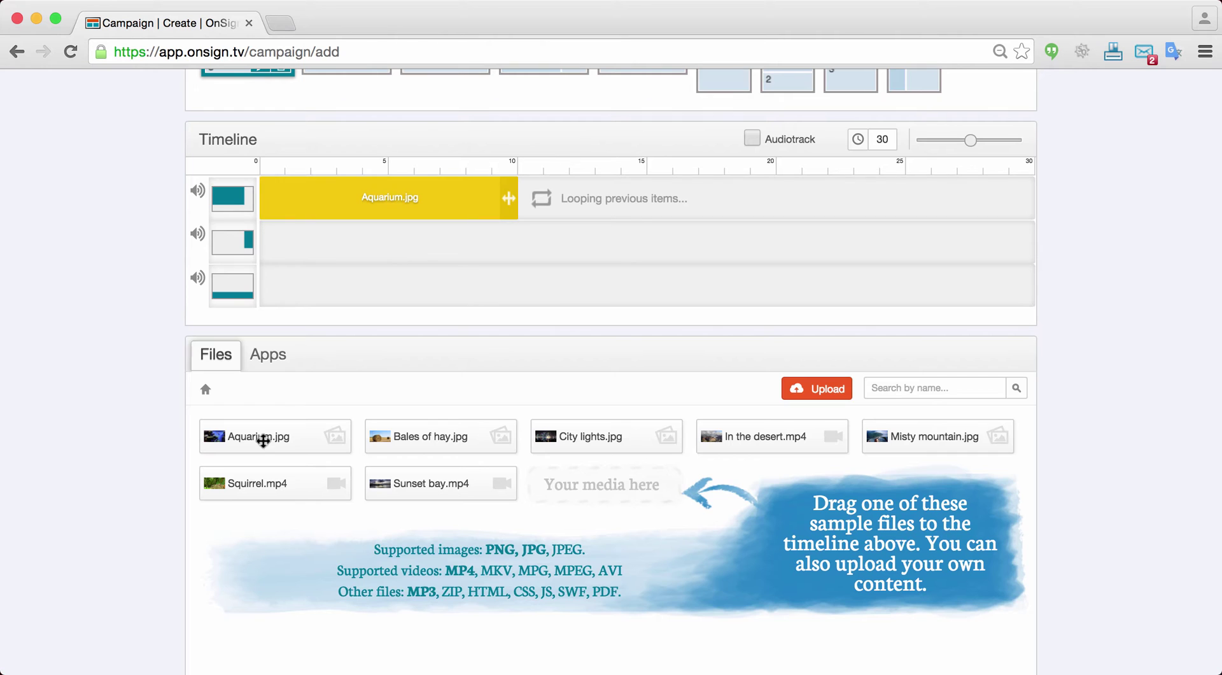
drag(261, 434, 408, 444)
drag(405, 210, 373, 441)
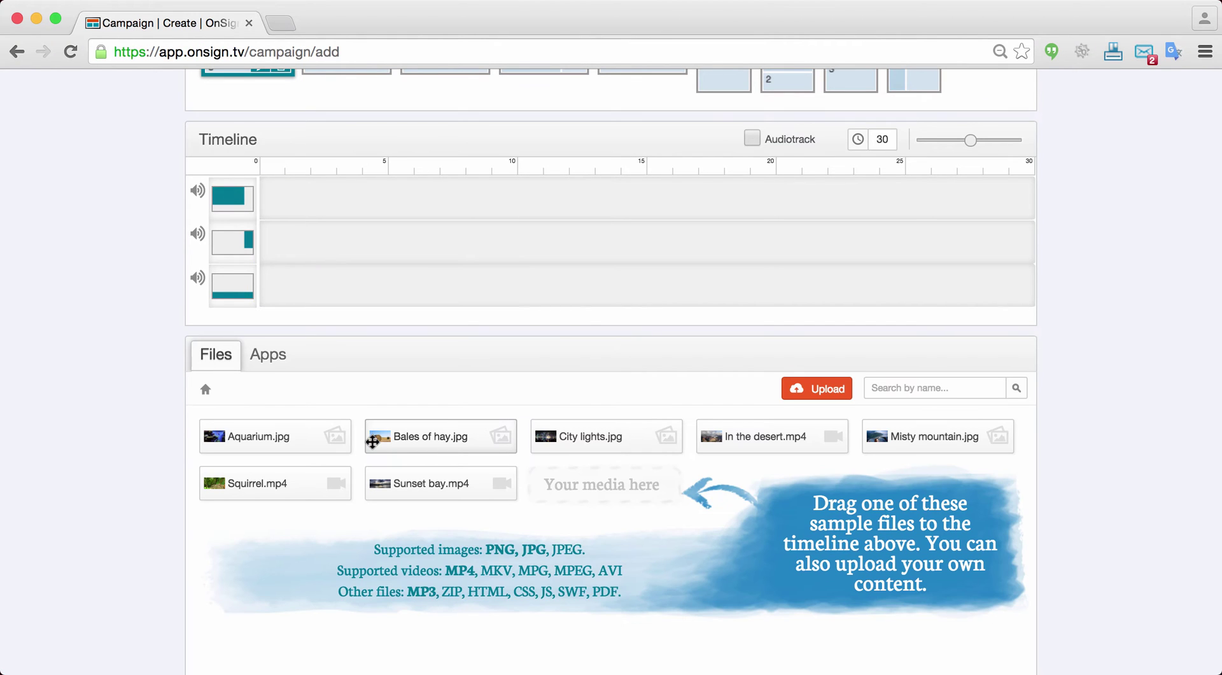
Step: Upload 2016-InSight-Home-Page-Banner.jpg and 728x90_20_starting35.png from the Screen Capture folder
click(820, 391)
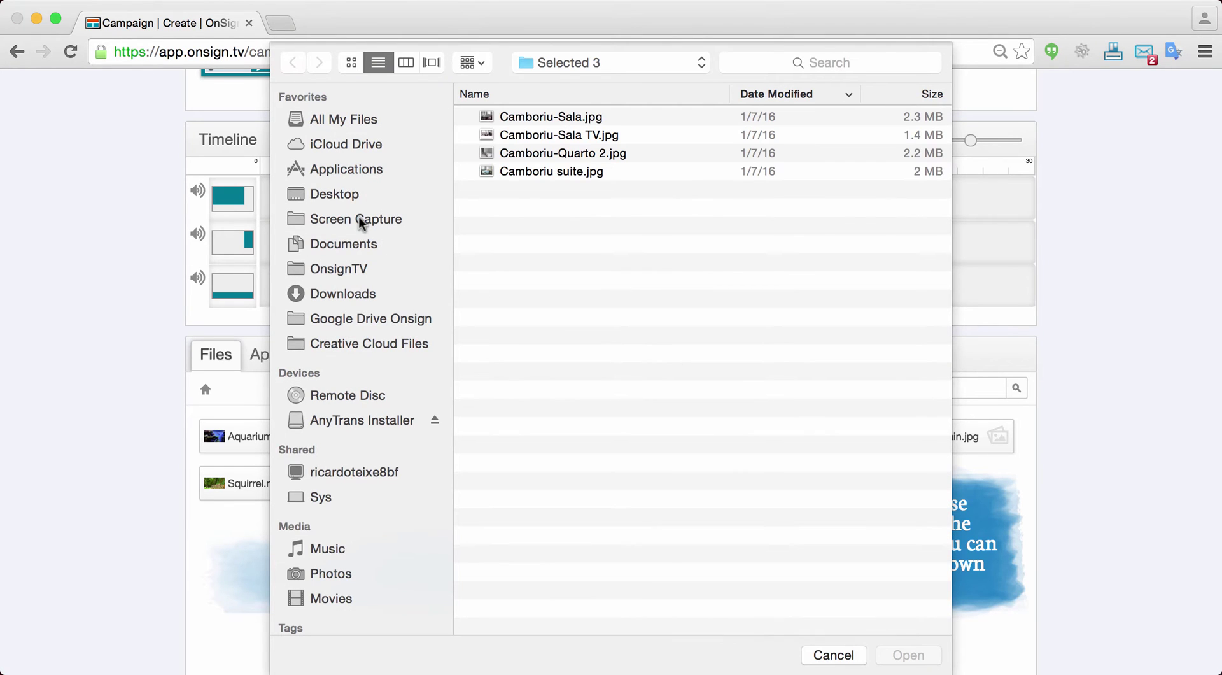
click(359, 217)
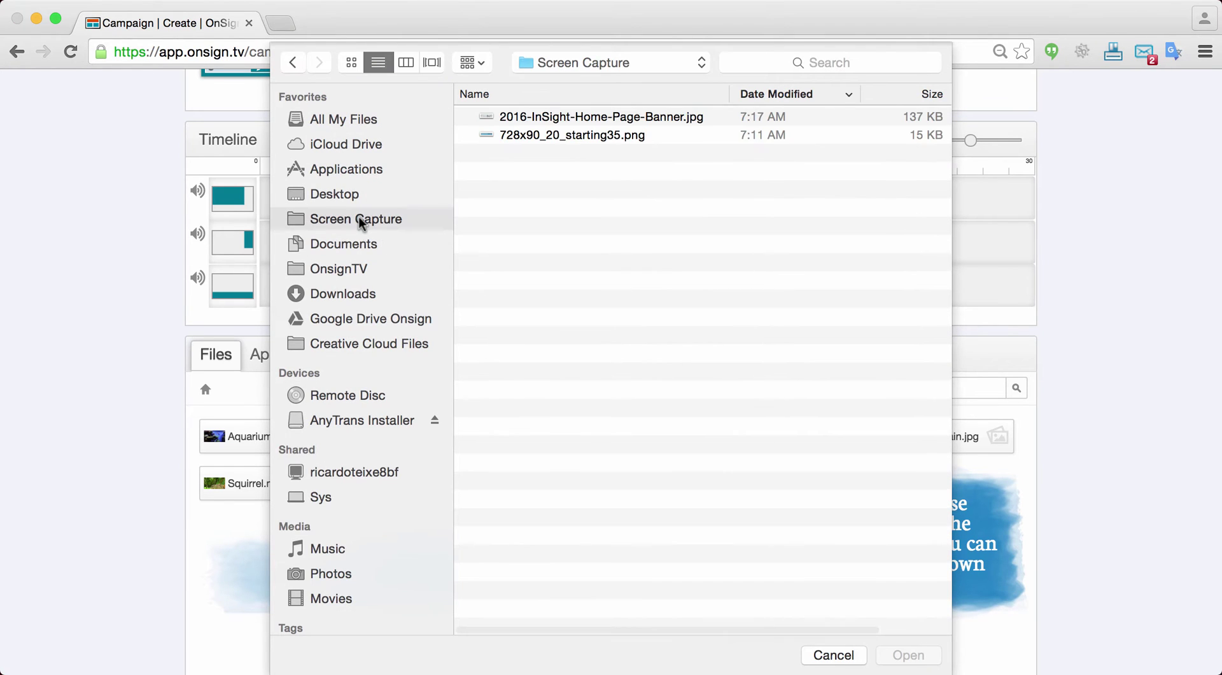
click(639, 117)
shift+click(620, 137)
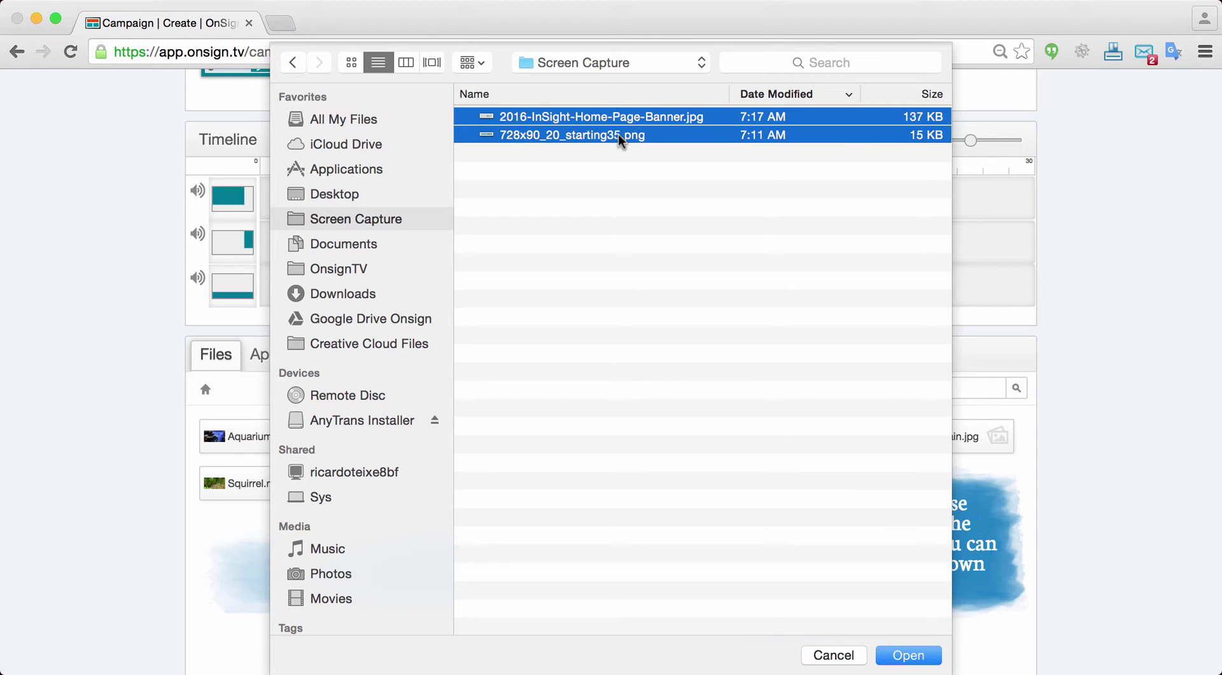
click(909, 656)
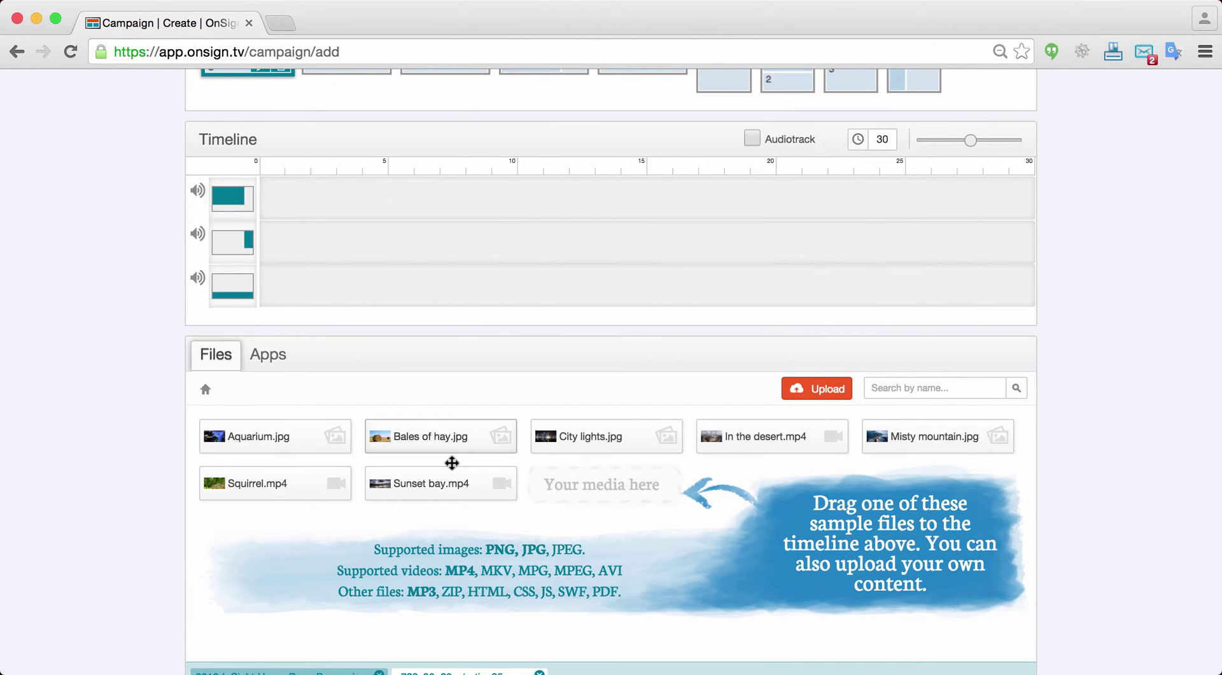
scroll(587, 551, down, 2)
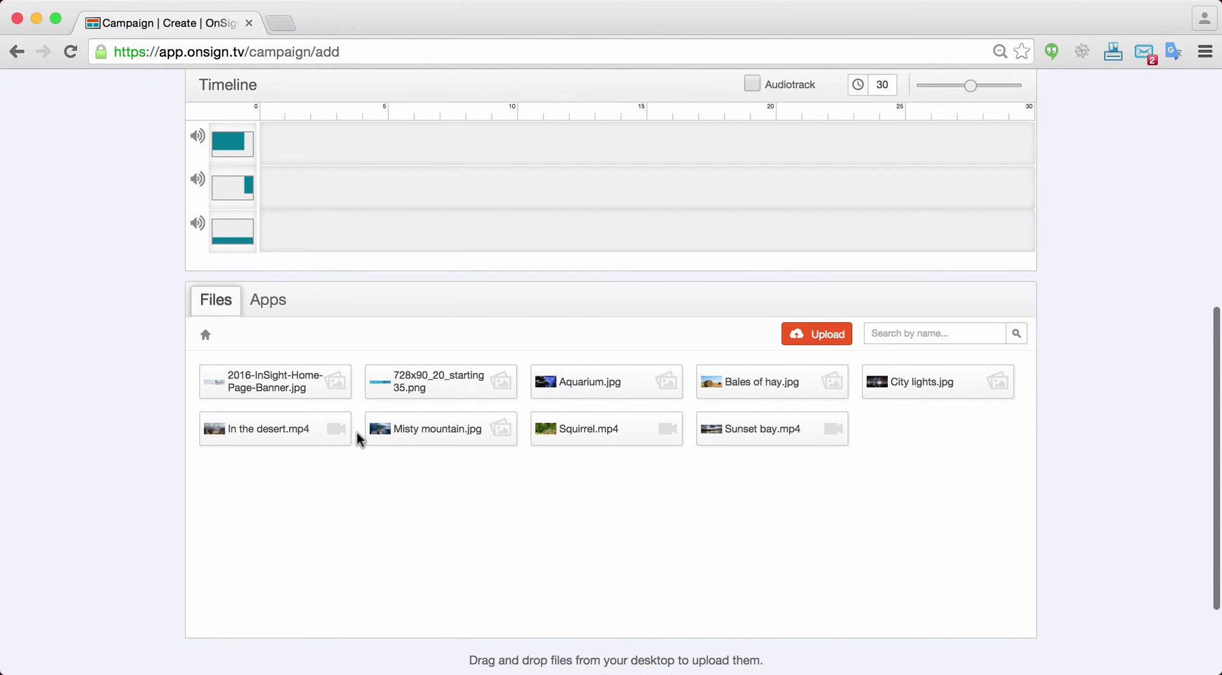
scroll(363, 432, up, 2)
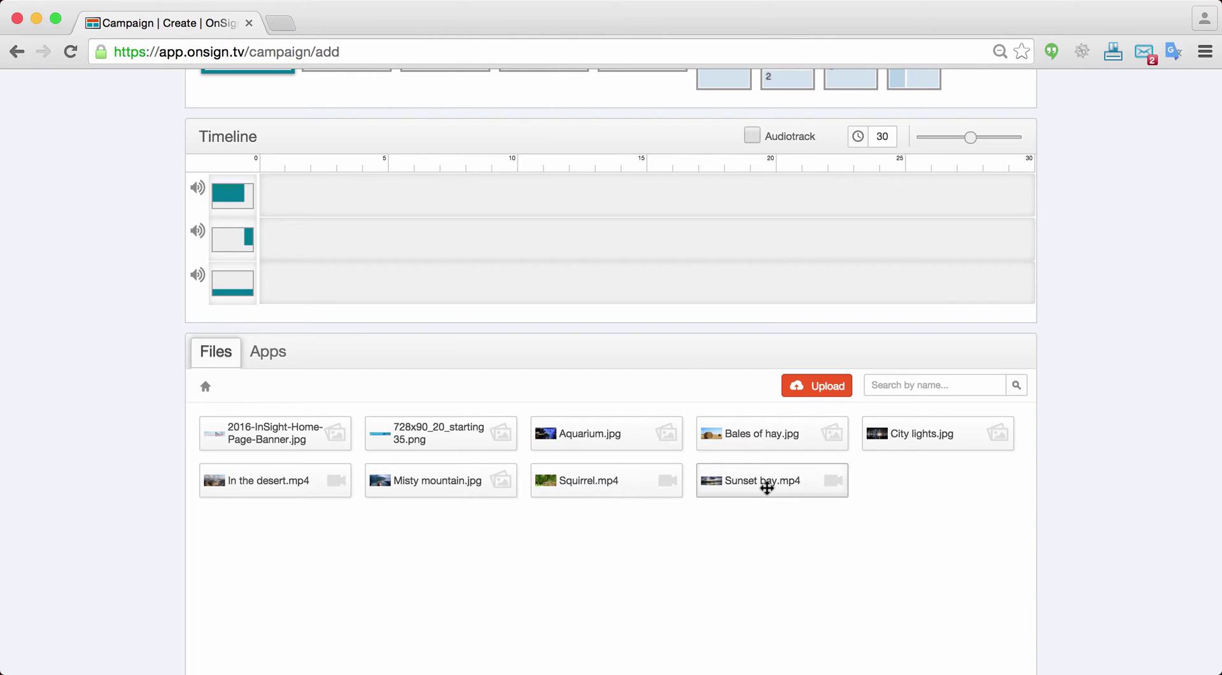
Step: Place Sunset bay.mp4, trimmed to 5 seconds, followed by Aquarium.jpg on the main track
drag(766, 485, 423, 209)
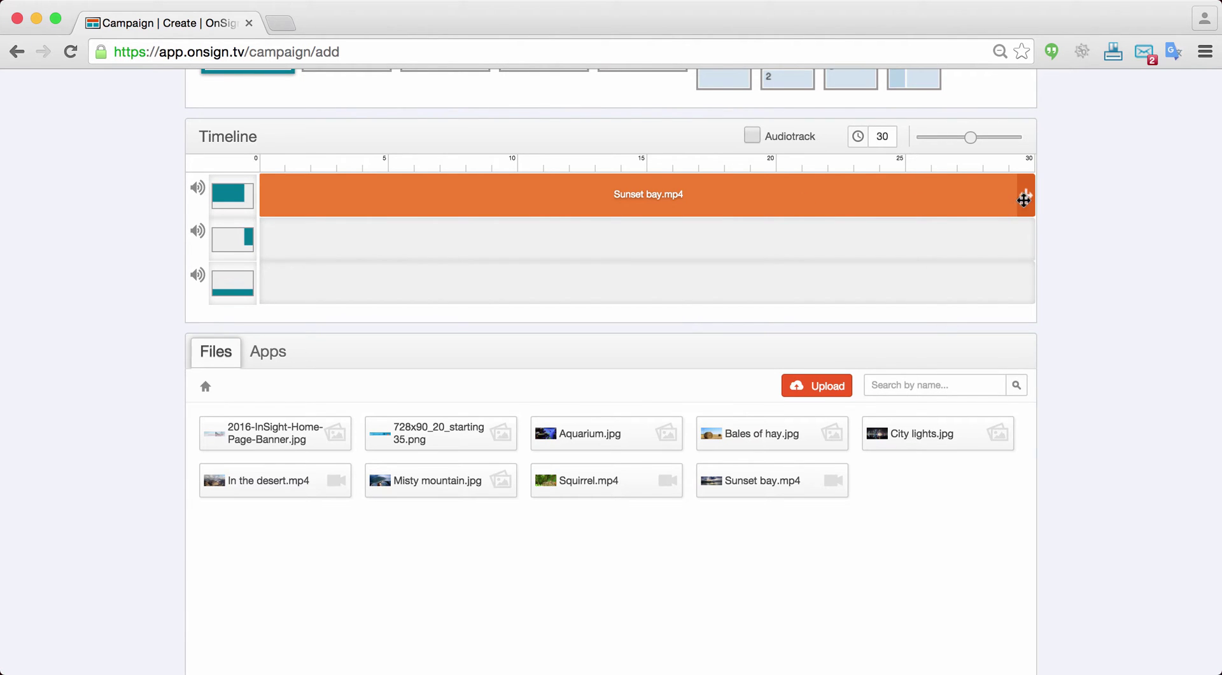
drag(1024, 196, 644, 188)
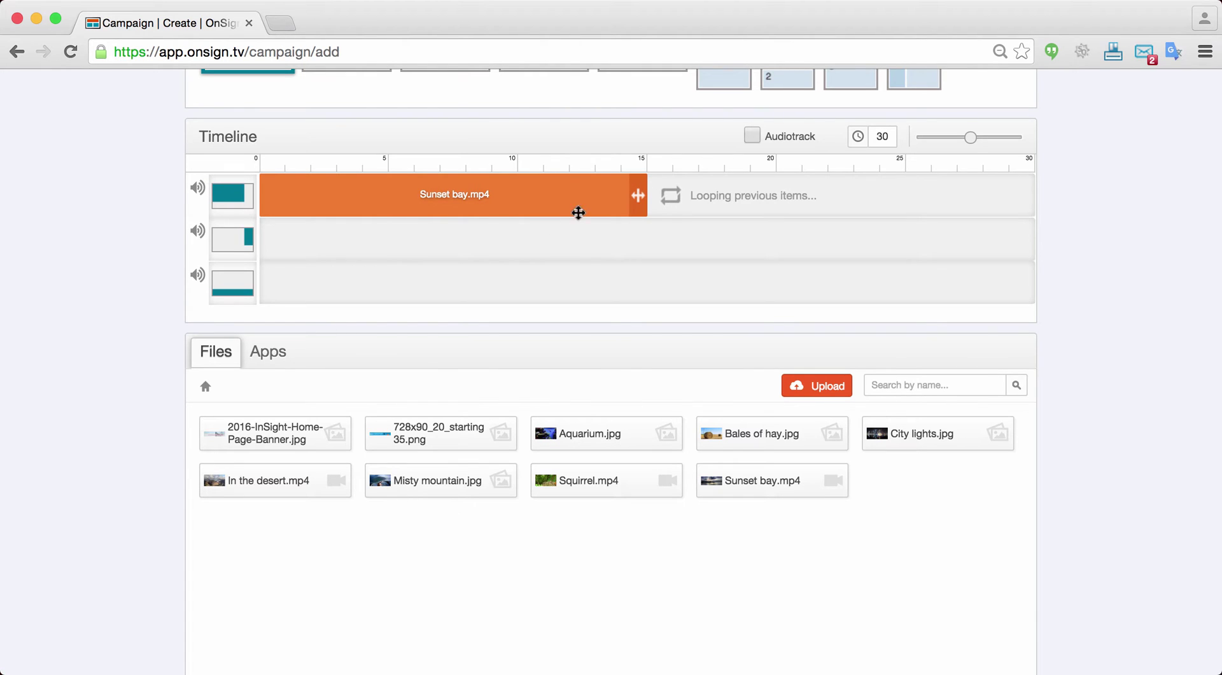
drag(638, 194, 390, 193)
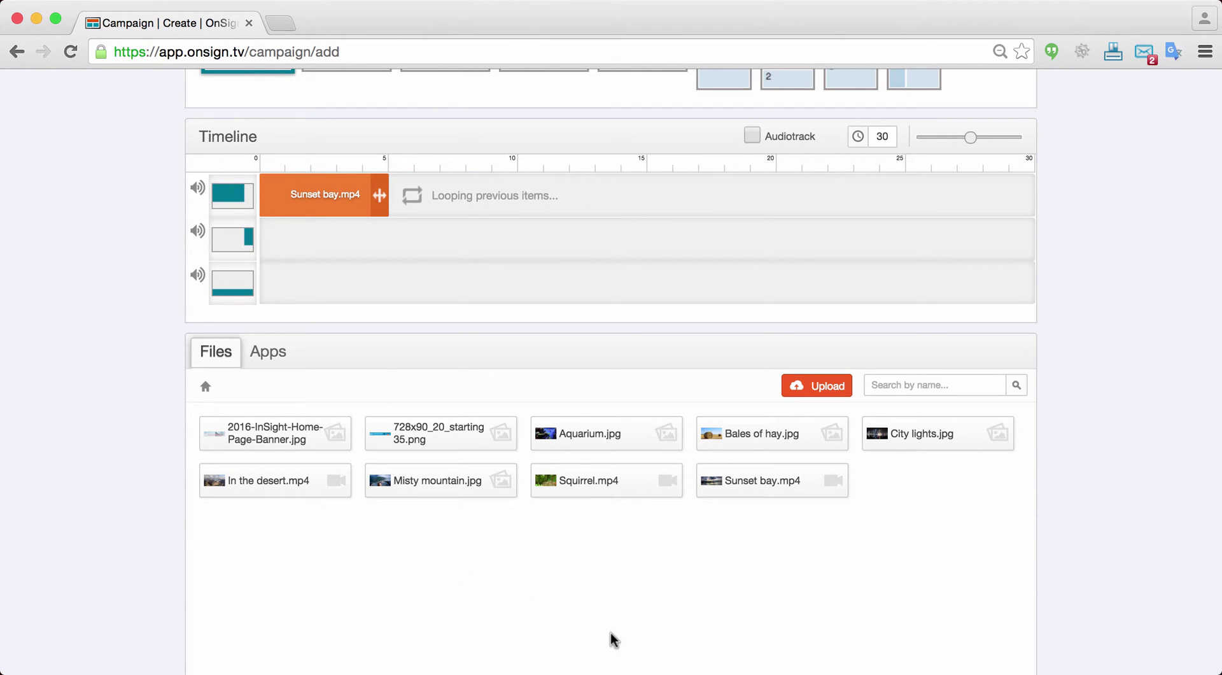
drag(611, 434, 549, 205)
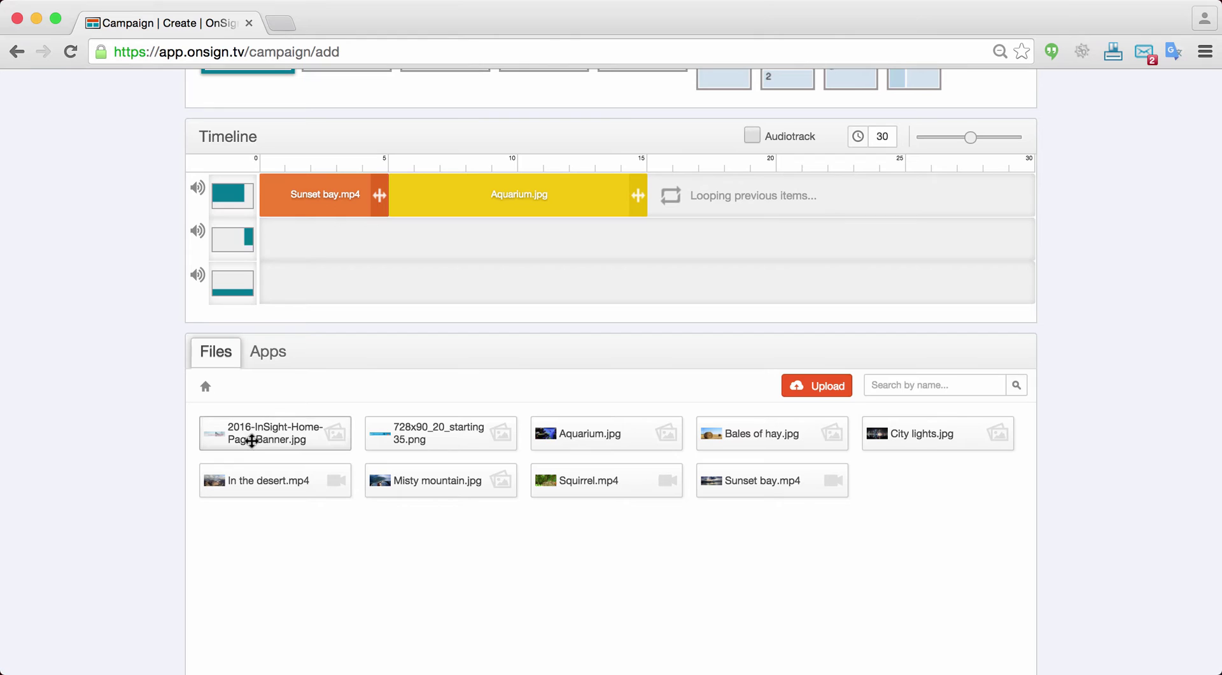
Step: Put the InSight banner, trimmed to 5 seconds, then the 728x90 image on the bottom track
drag(303, 410, 350, 293)
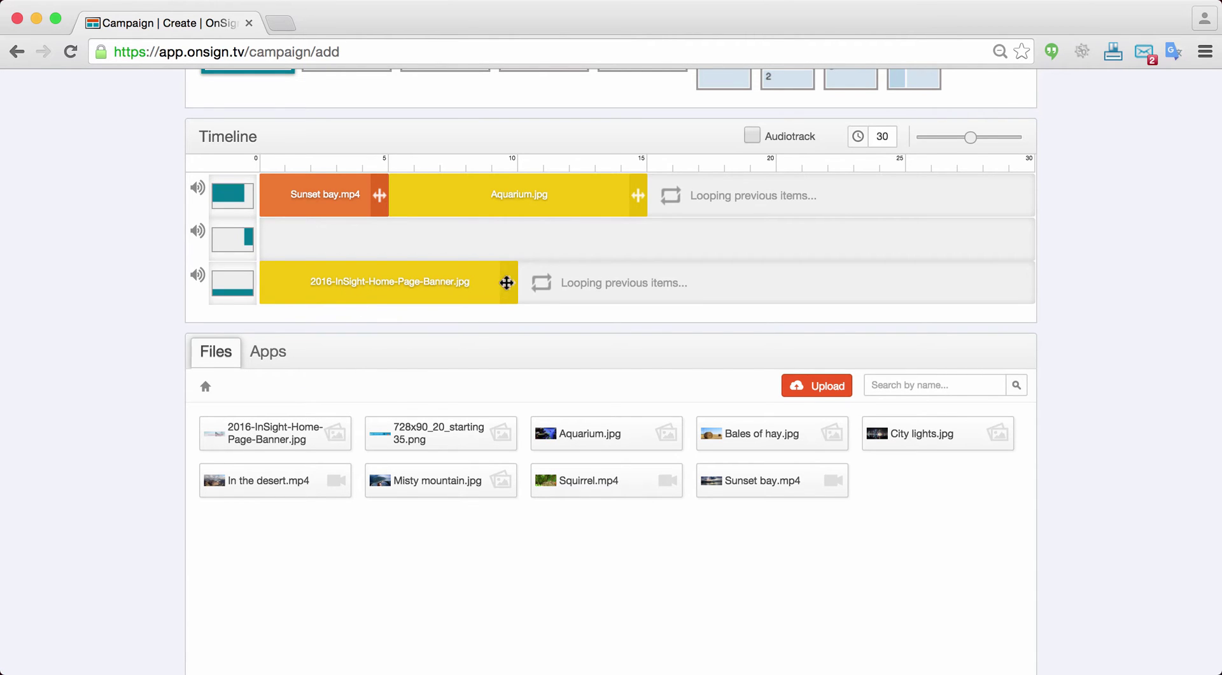
drag(508, 281, 385, 281)
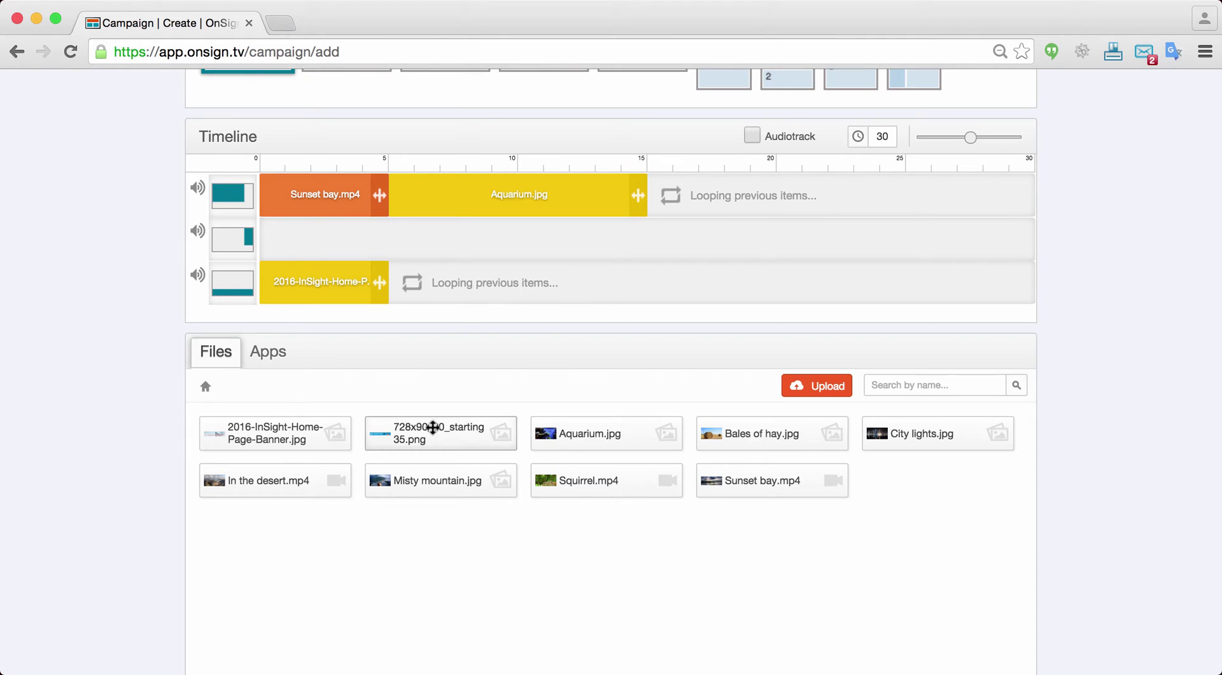
drag(438, 412, 469, 282)
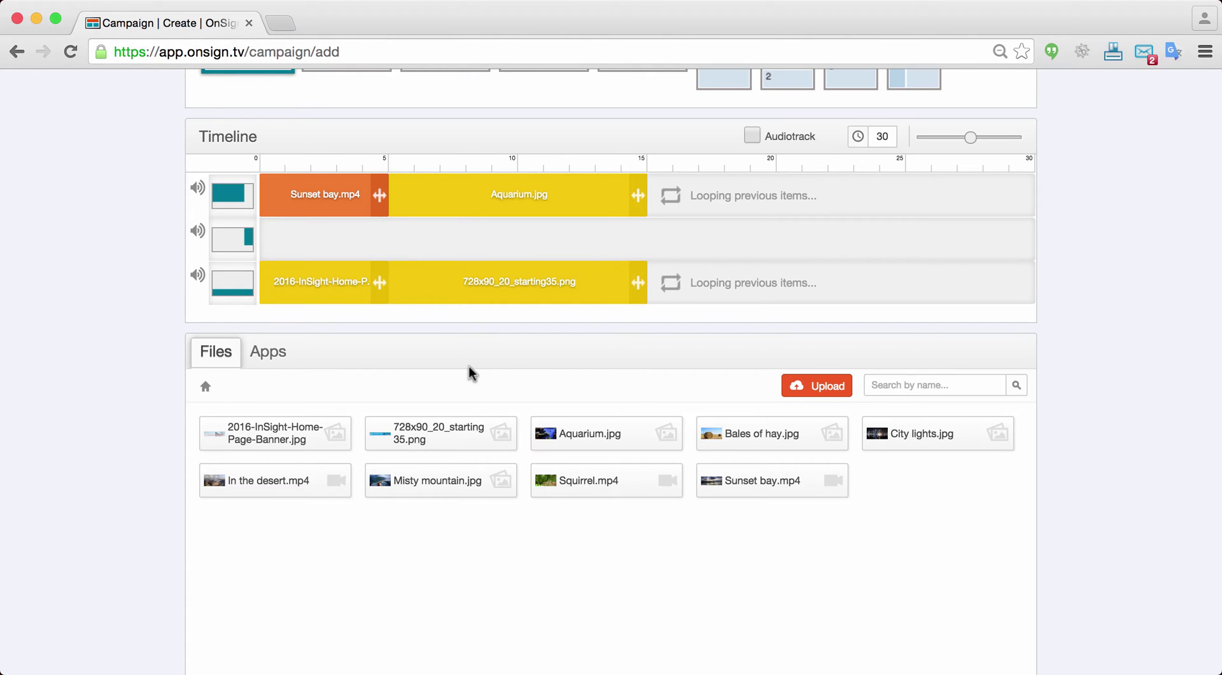
Step: Add a new app from the Weather category, choosing the vertical Weather Forecast app
click(270, 353)
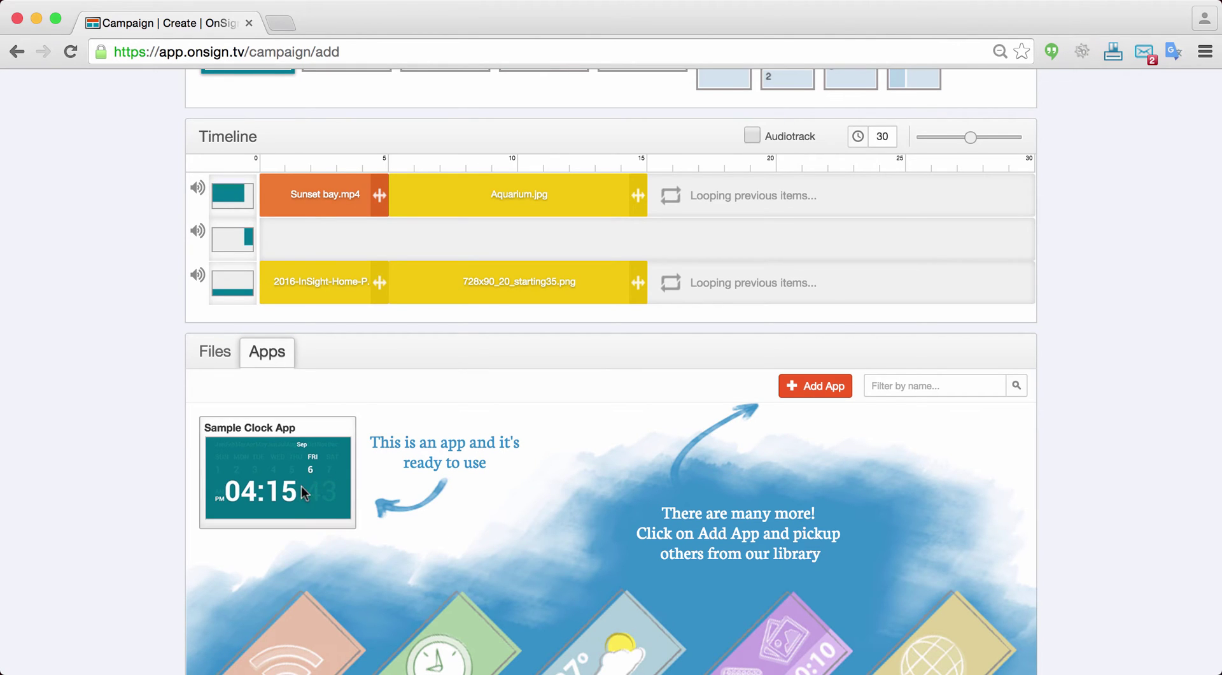
click(818, 384)
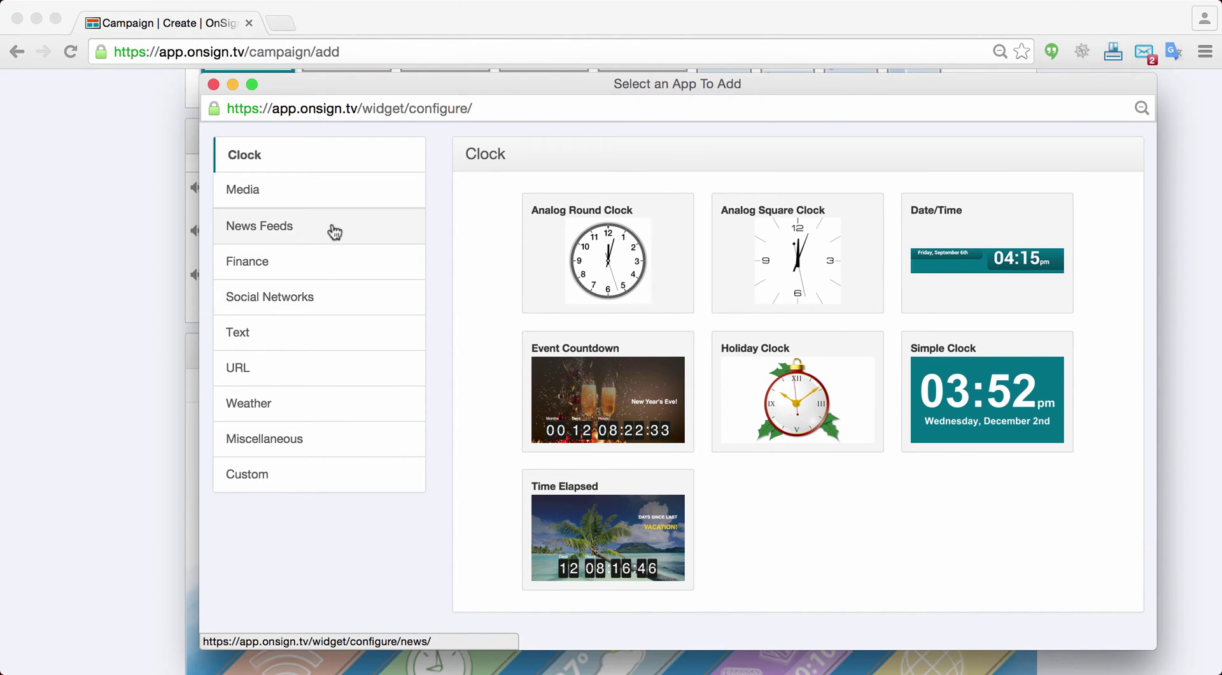
click(309, 408)
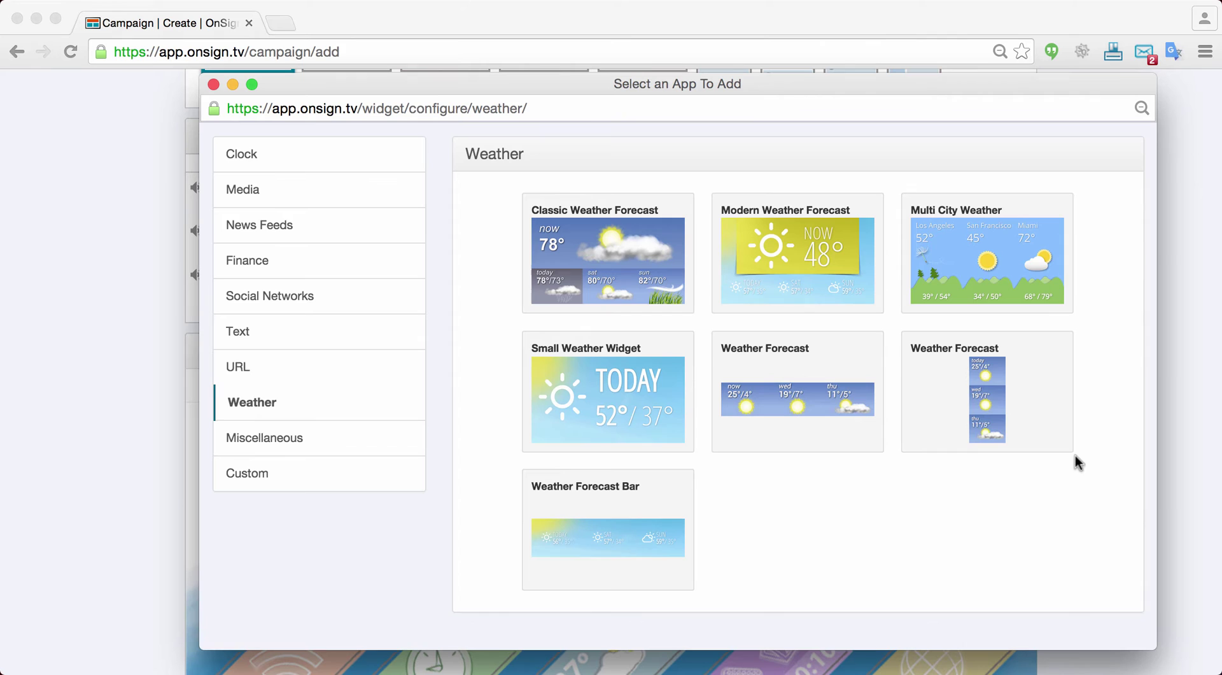
mouse_move(1057, 433)
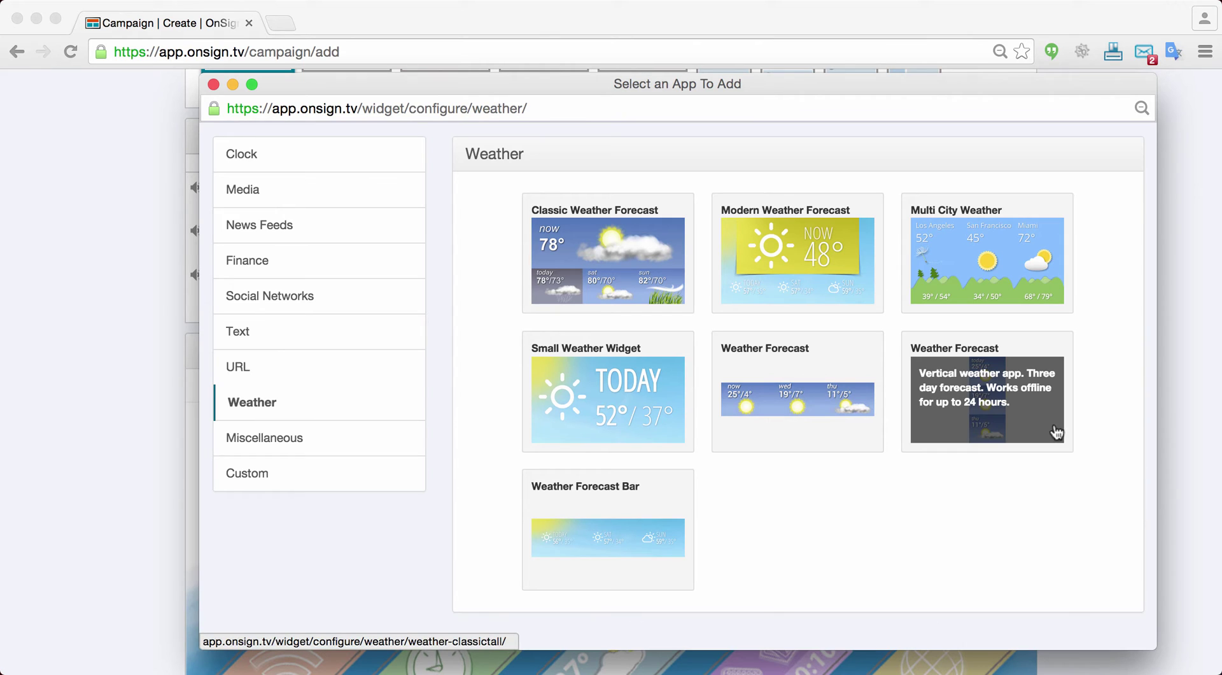
click(989, 400)
Step: Name the app 'New York', set location New York, NY and Fahrenheit, and save
text(Ne)
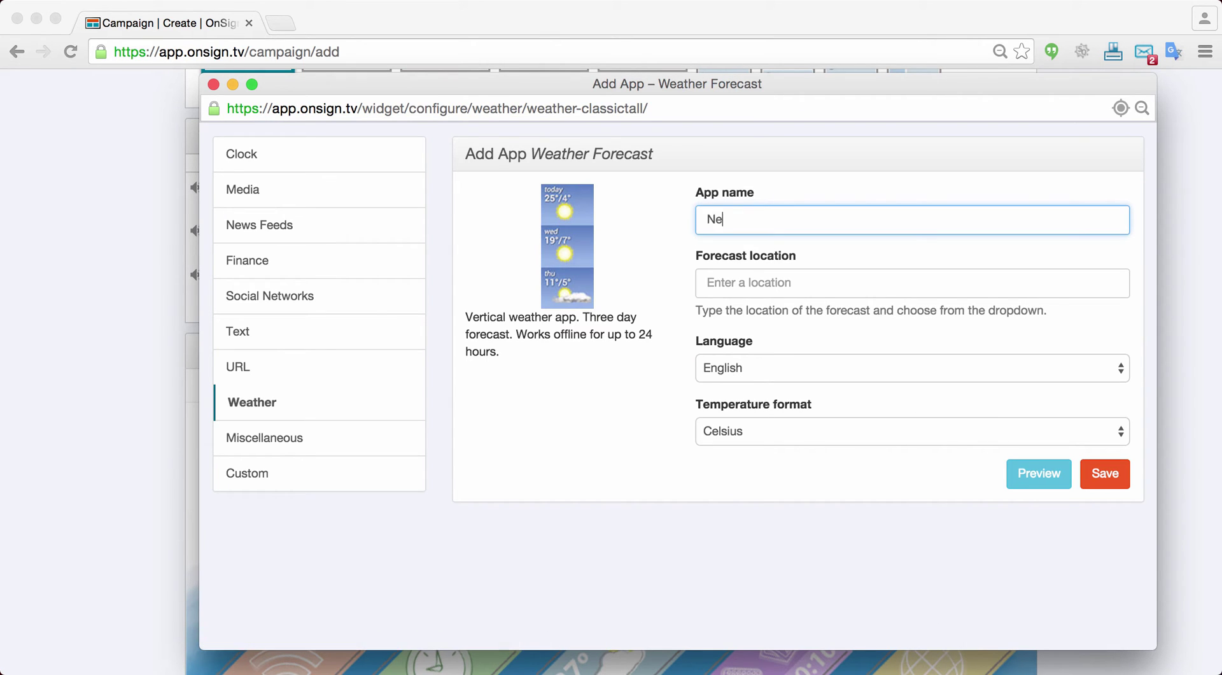
text(w York)
click(726, 286)
text(New)
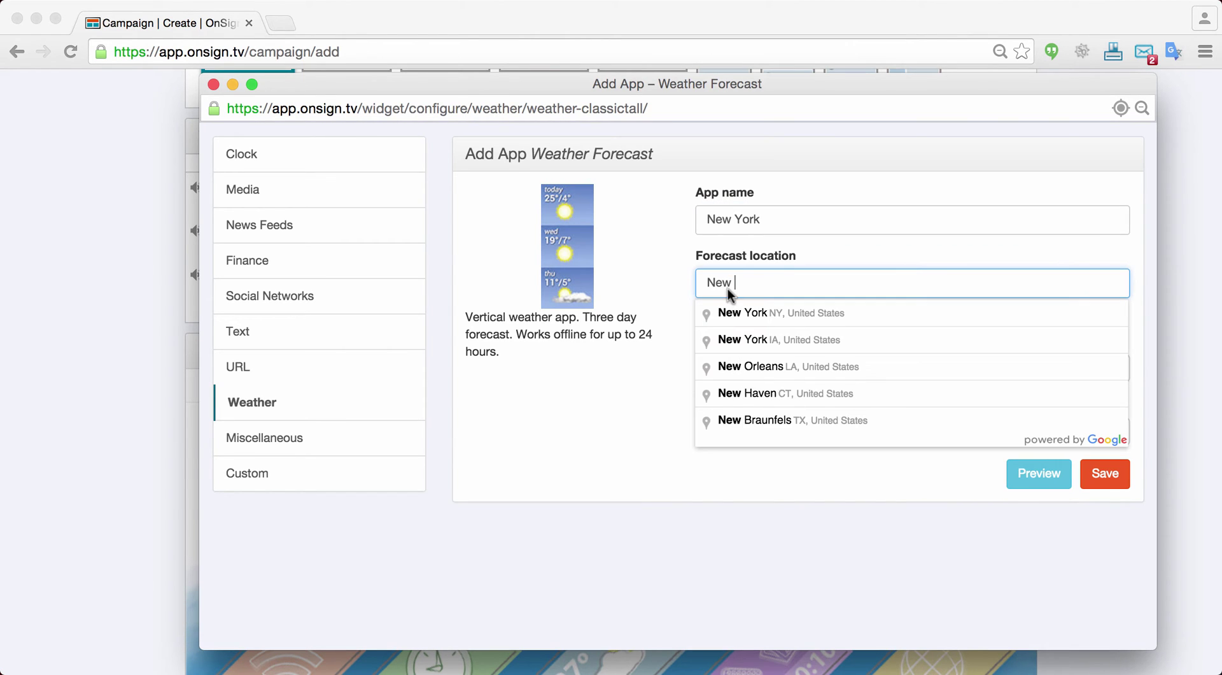
click(807, 314)
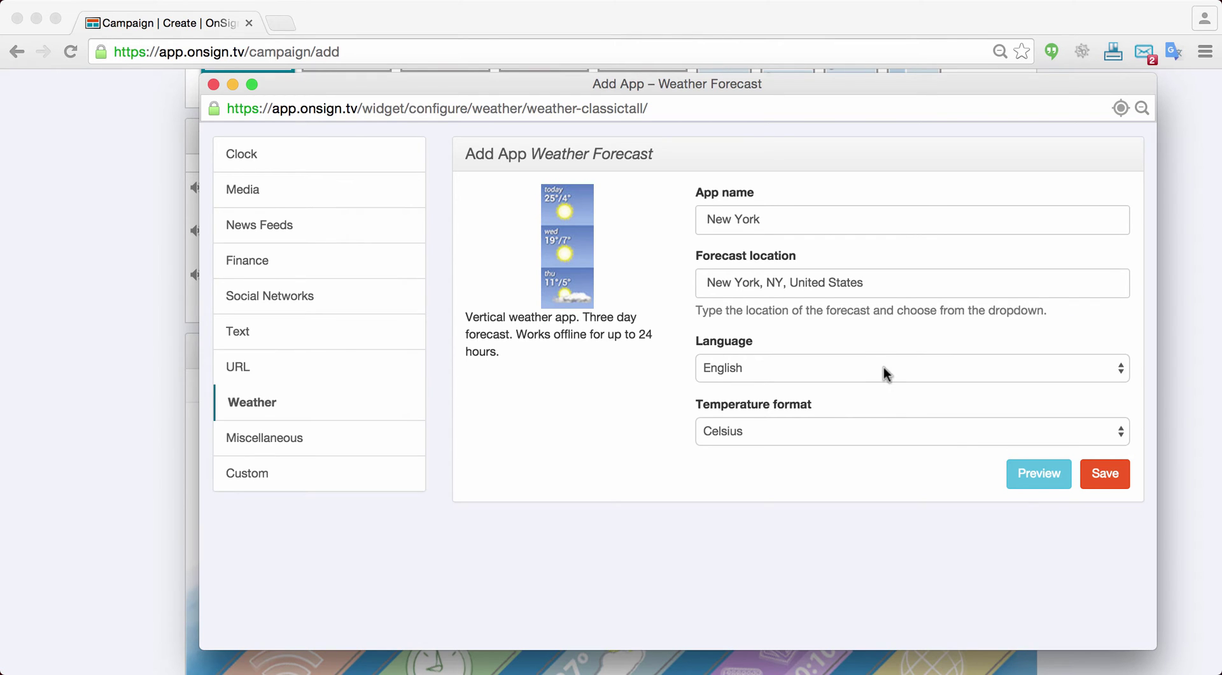
click(838, 432)
click(836, 446)
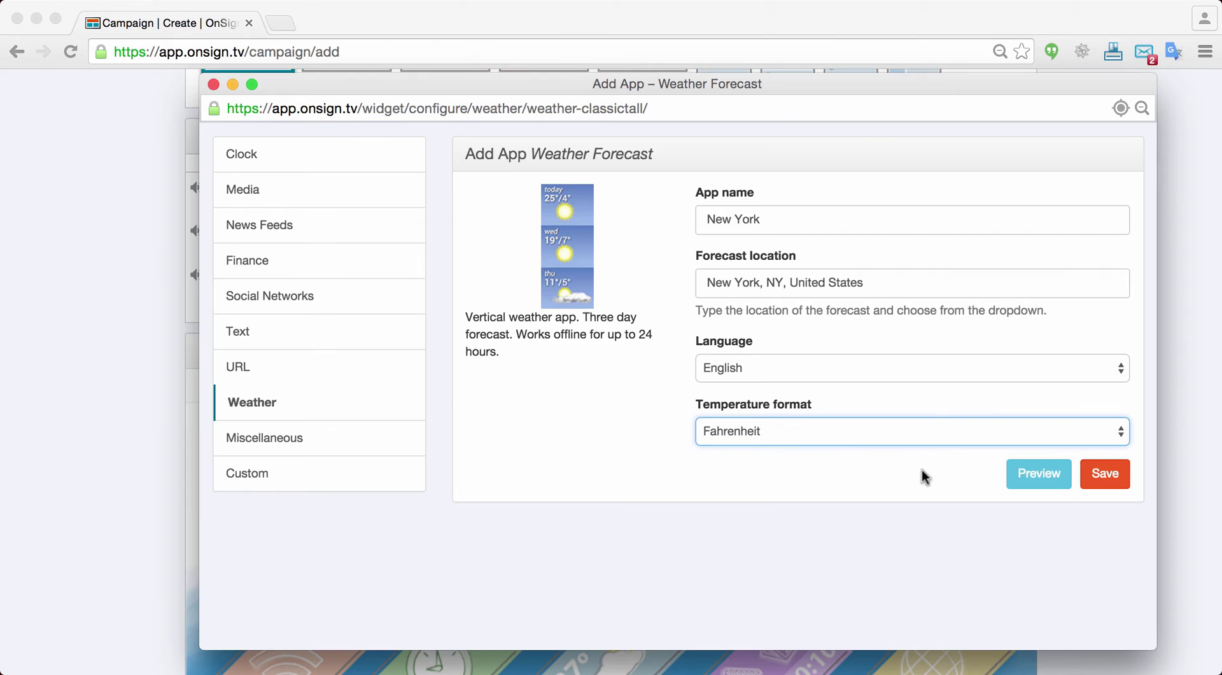
click(1108, 474)
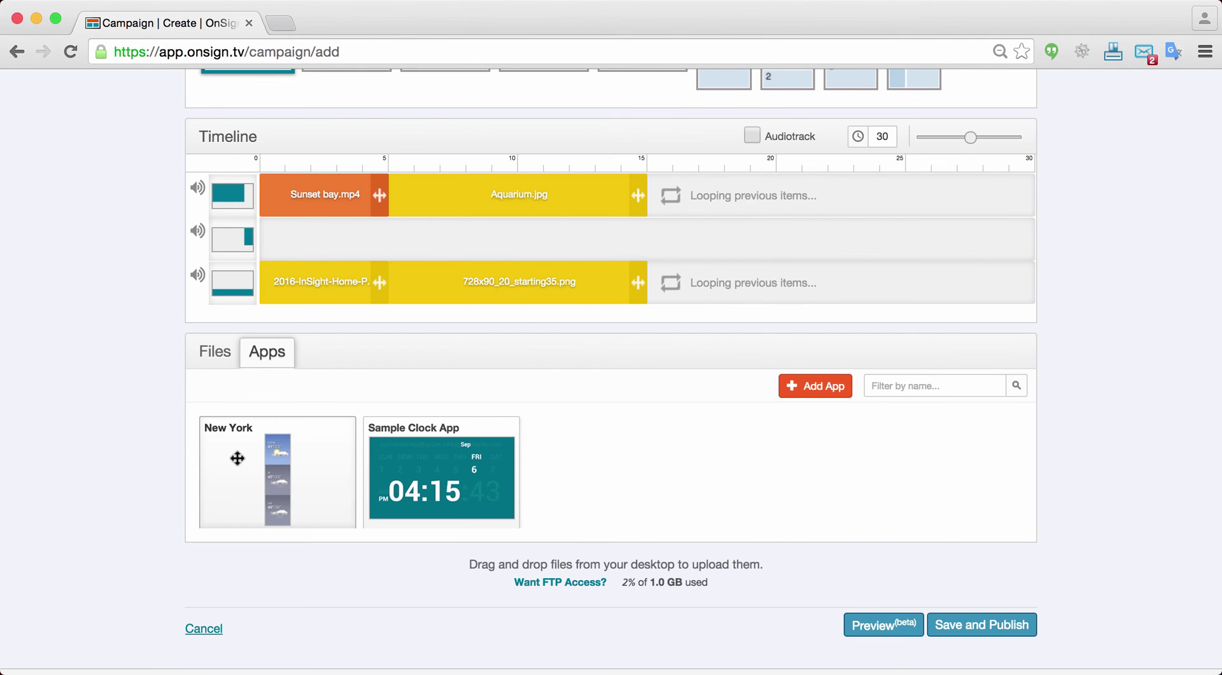
Step: Place the New York weather app on track 2 across the full 30-second timeline
click(220, 354)
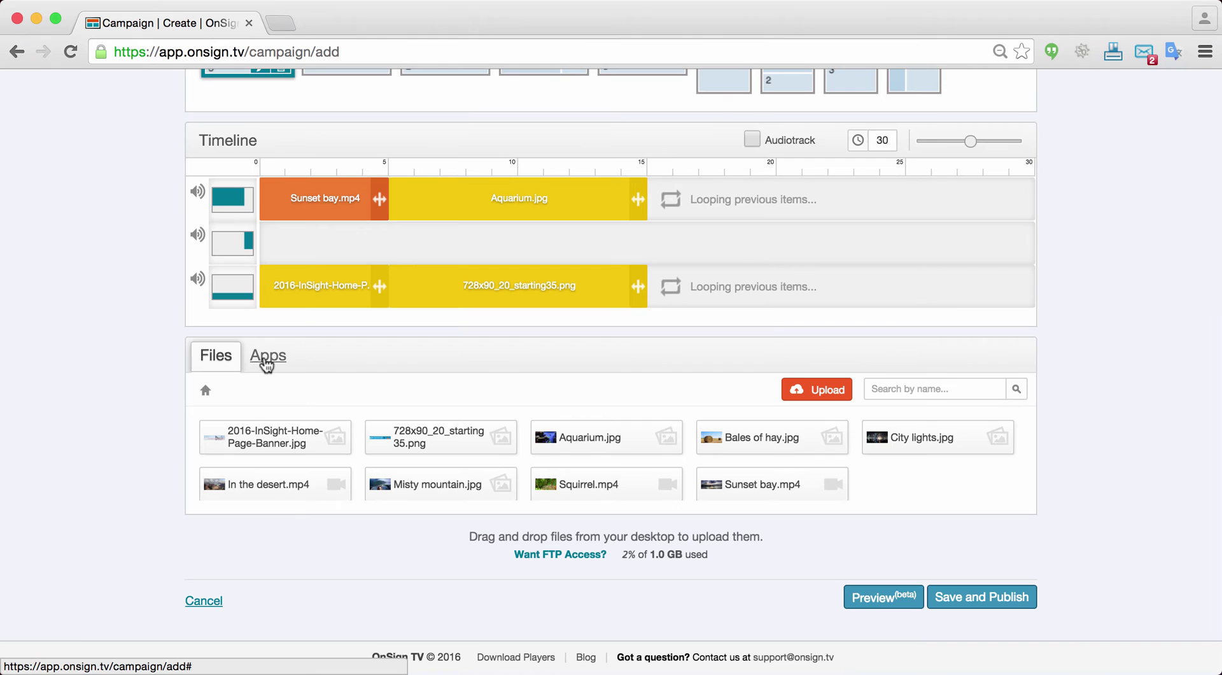
click(267, 362)
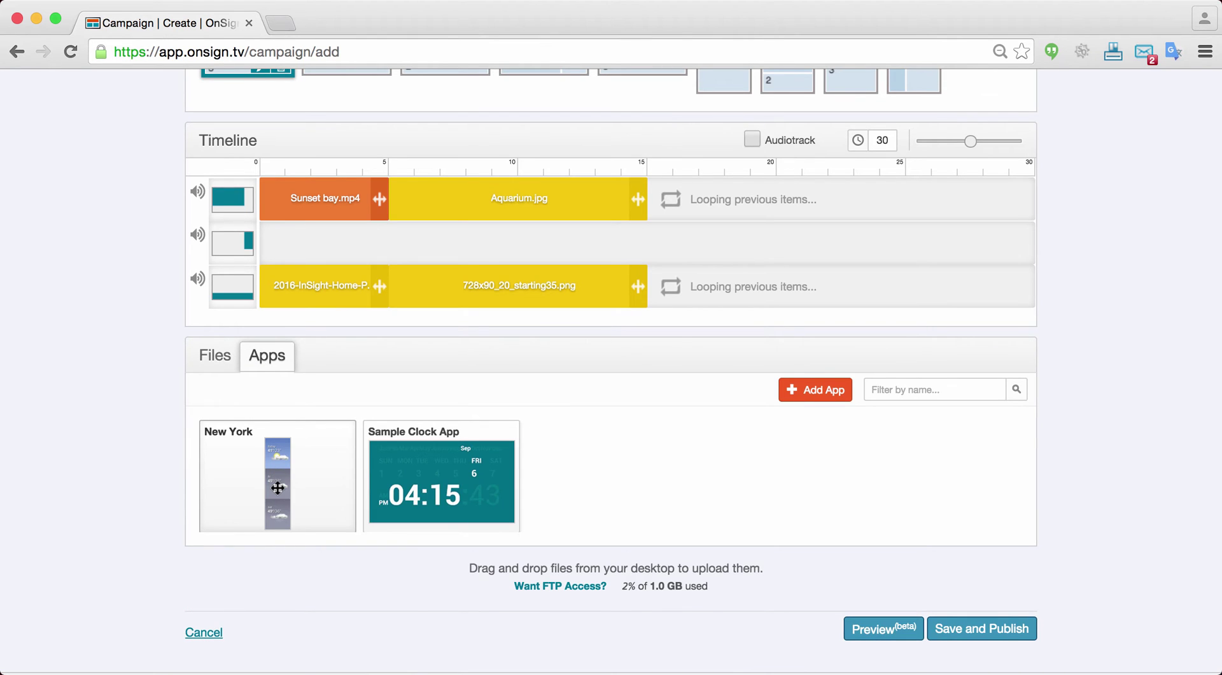
drag(275, 474, 350, 237)
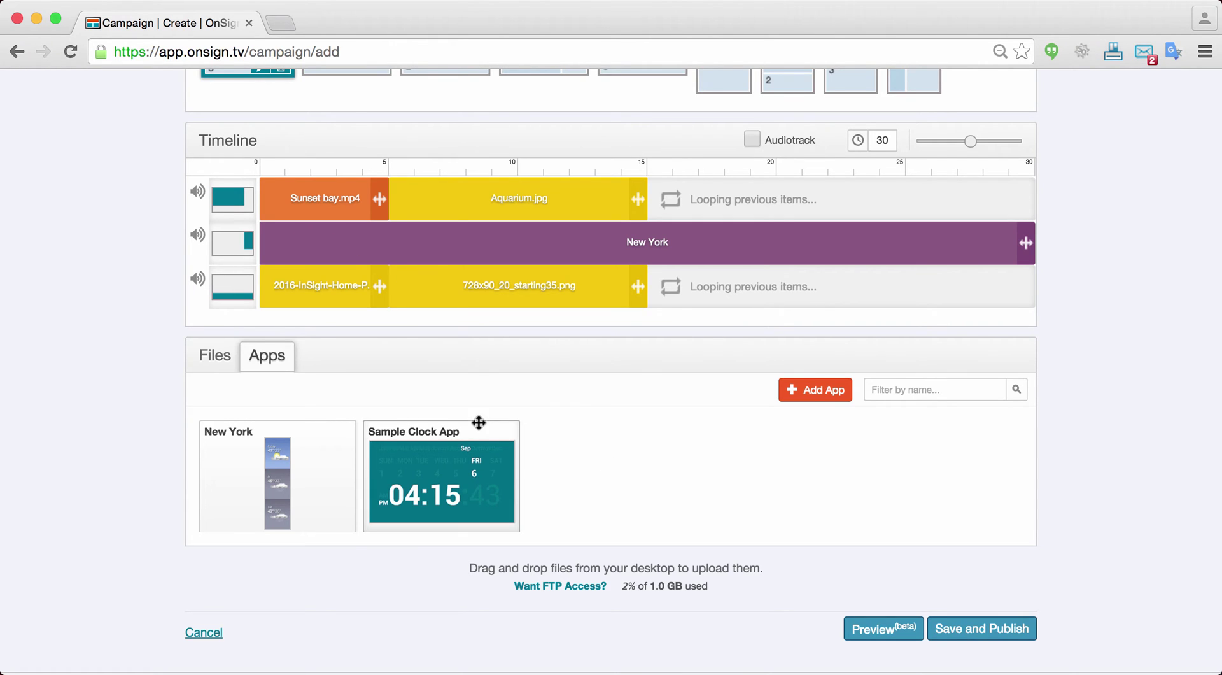
scroll(649, 530, down, 1)
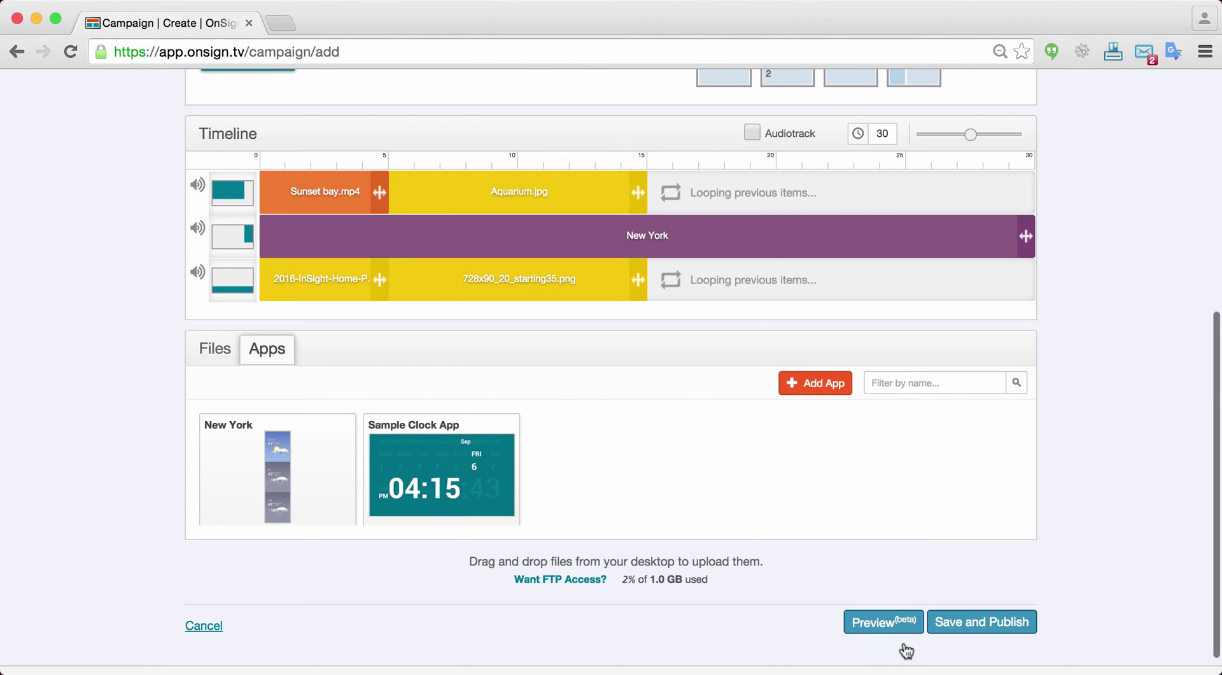
click(881, 623)
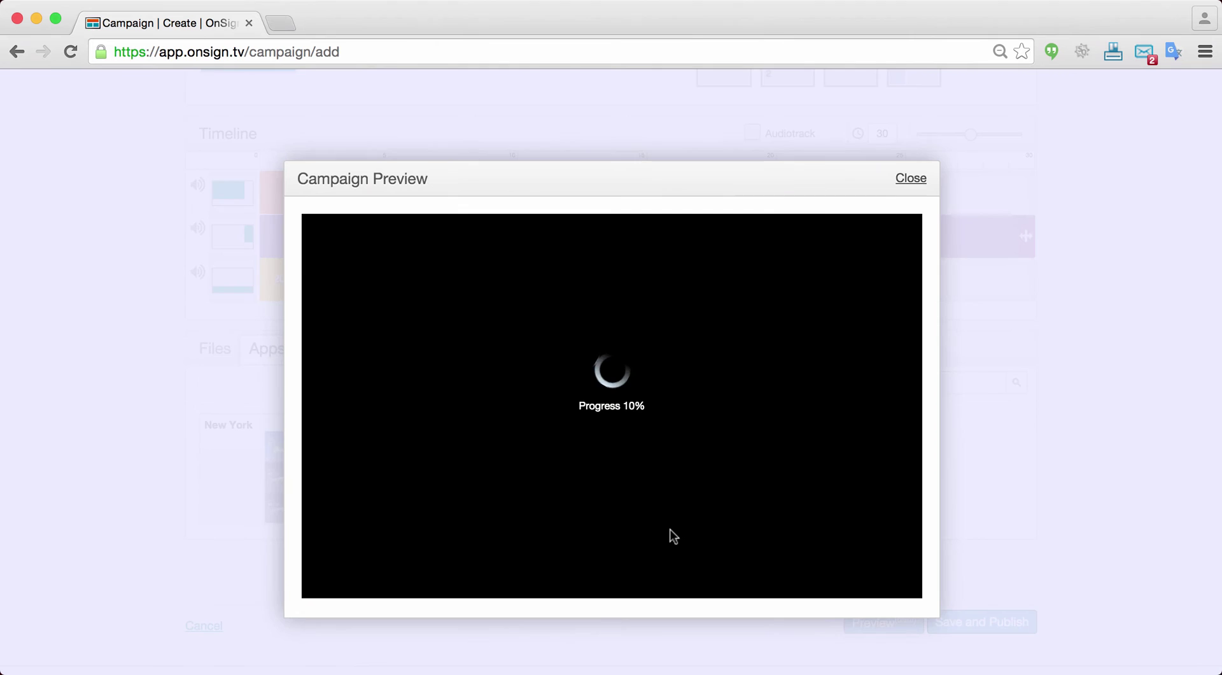
scroll(673, 537, down, 2)
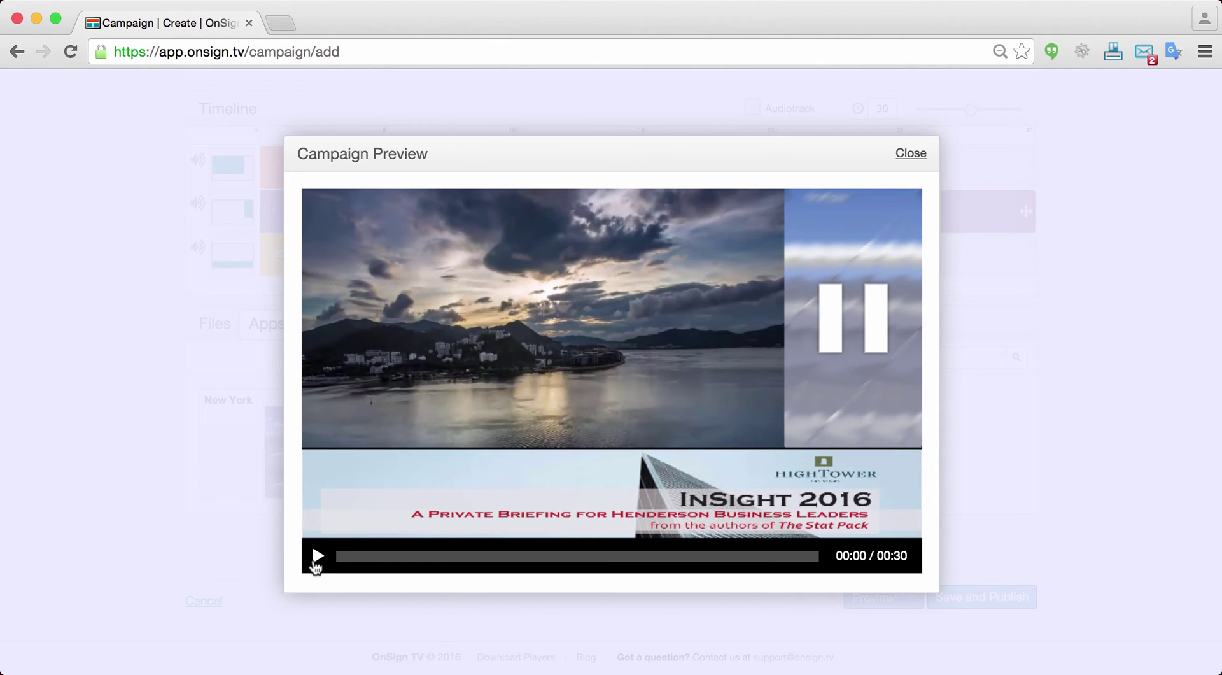
click(317, 560)
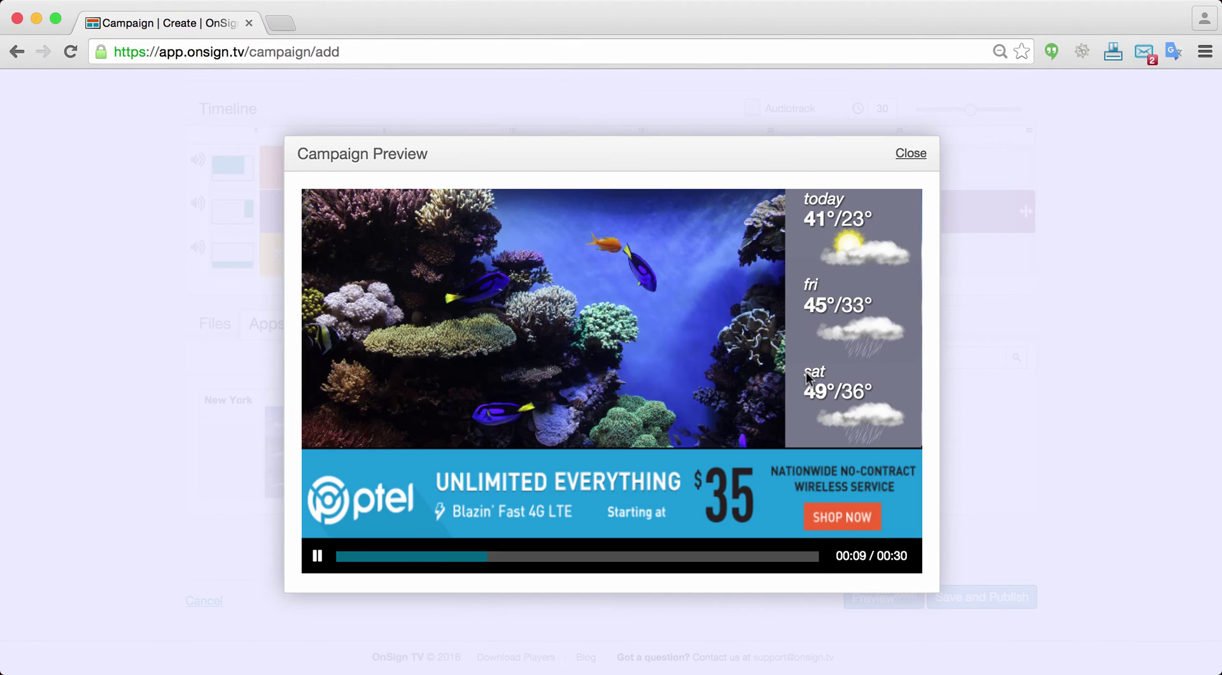
click(911, 153)
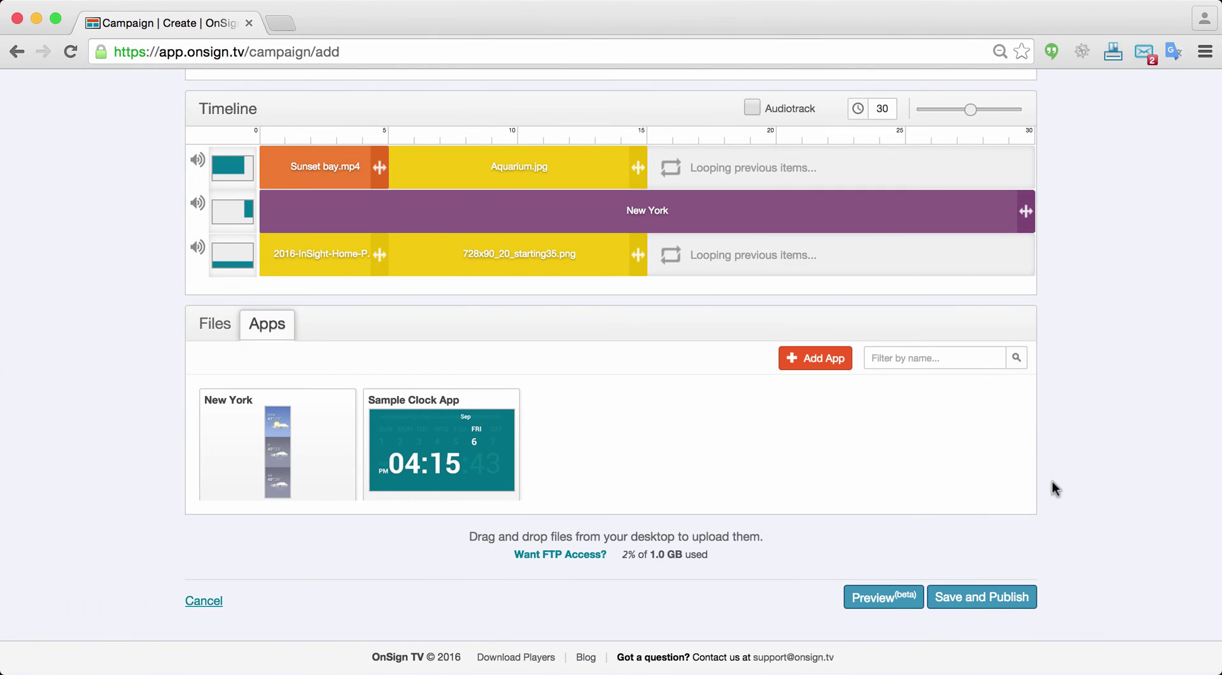
Step: Save and publish the campaign
click(959, 599)
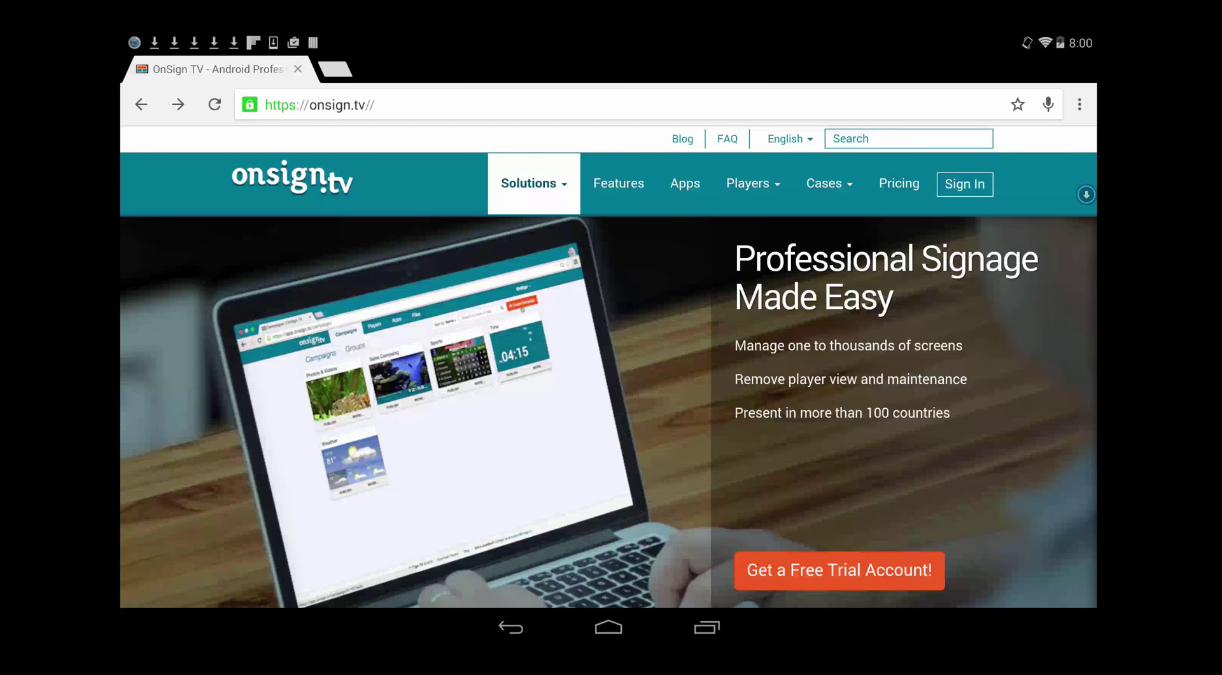
Step: Go to the Download Players page and scroll to the Standard App section
click(753, 183)
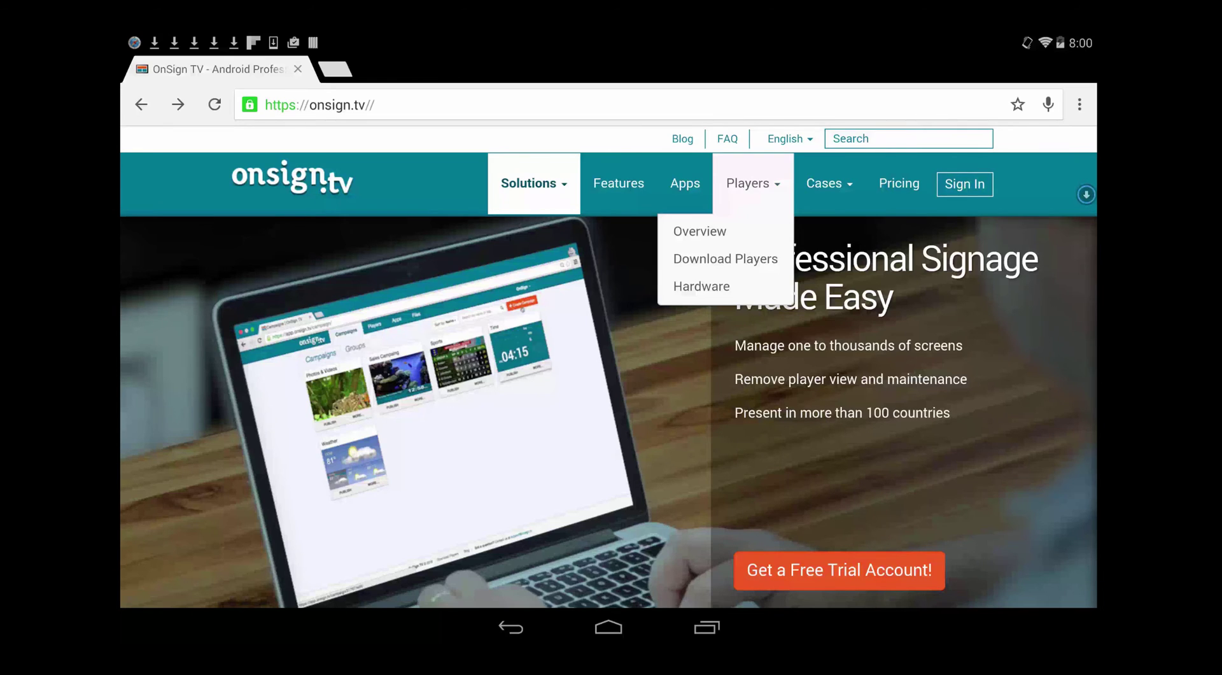
click(726, 258)
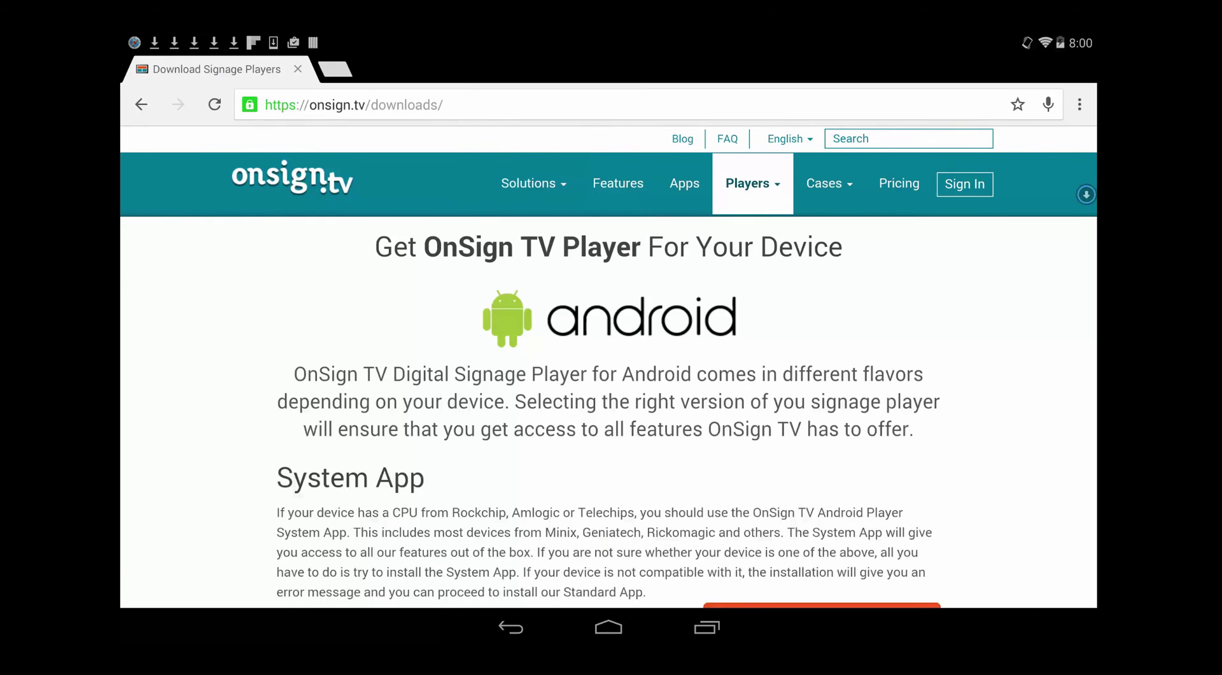
scroll(787, 541, down, 5)
scroll(970, 467, down, 3)
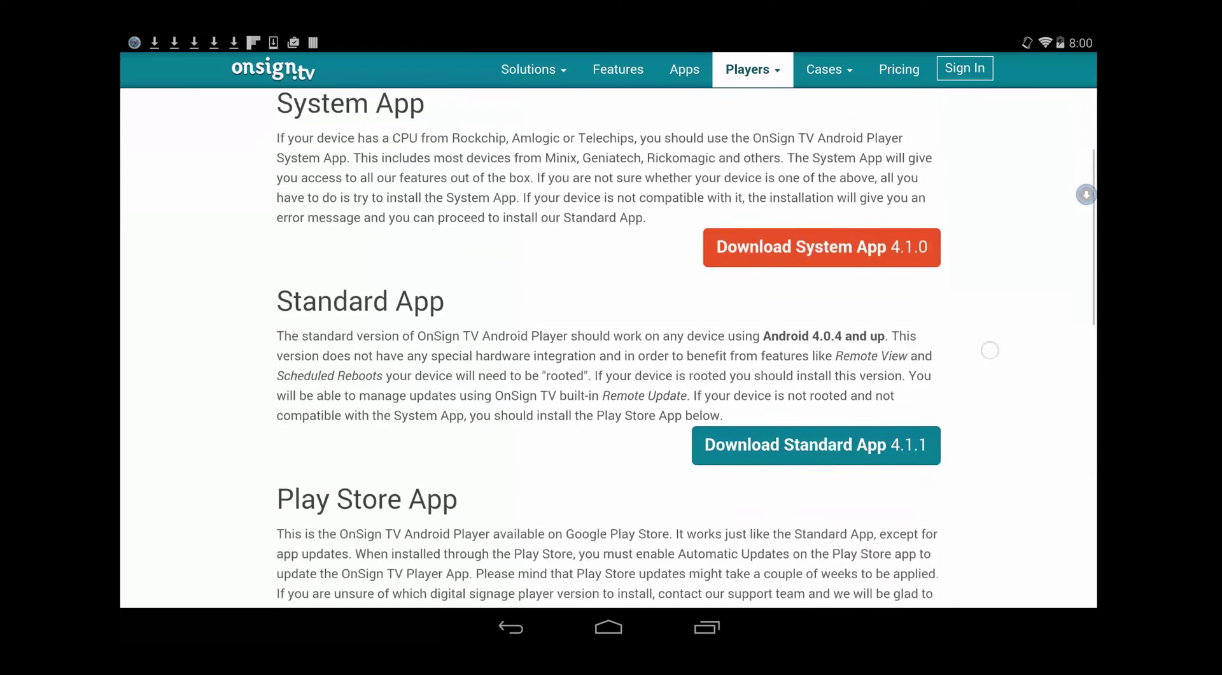
scroll(990, 351, down, 3)
scroll(996, 268, up, 3)
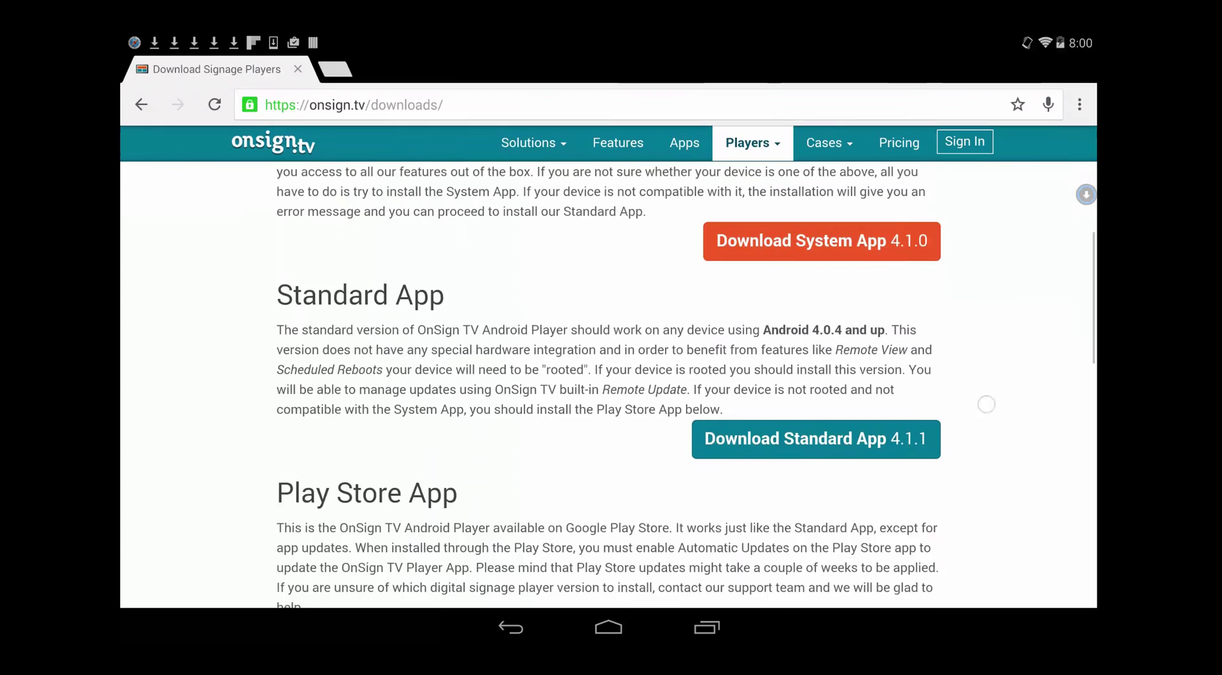
scroll(987, 404, up, 1)
scroll(979, 445, down, 3)
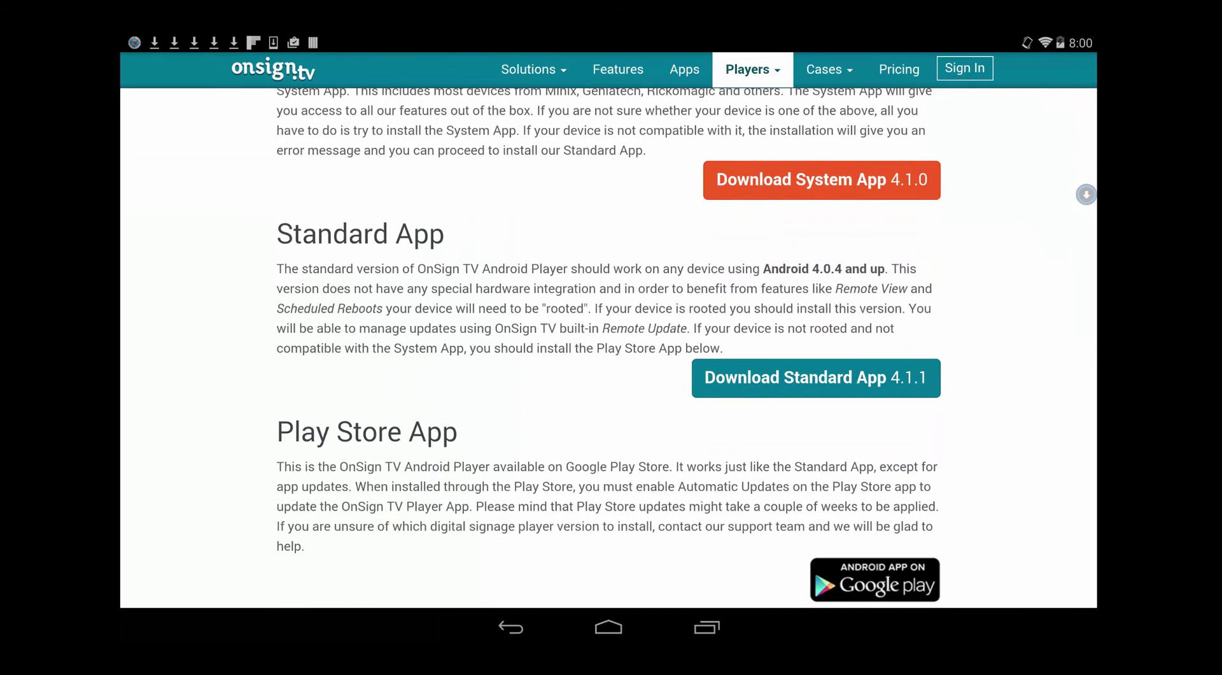
Step: Download Standard App 4.1.1 in Chrome, replacing the earlier file, and open the installer
click(827, 393)
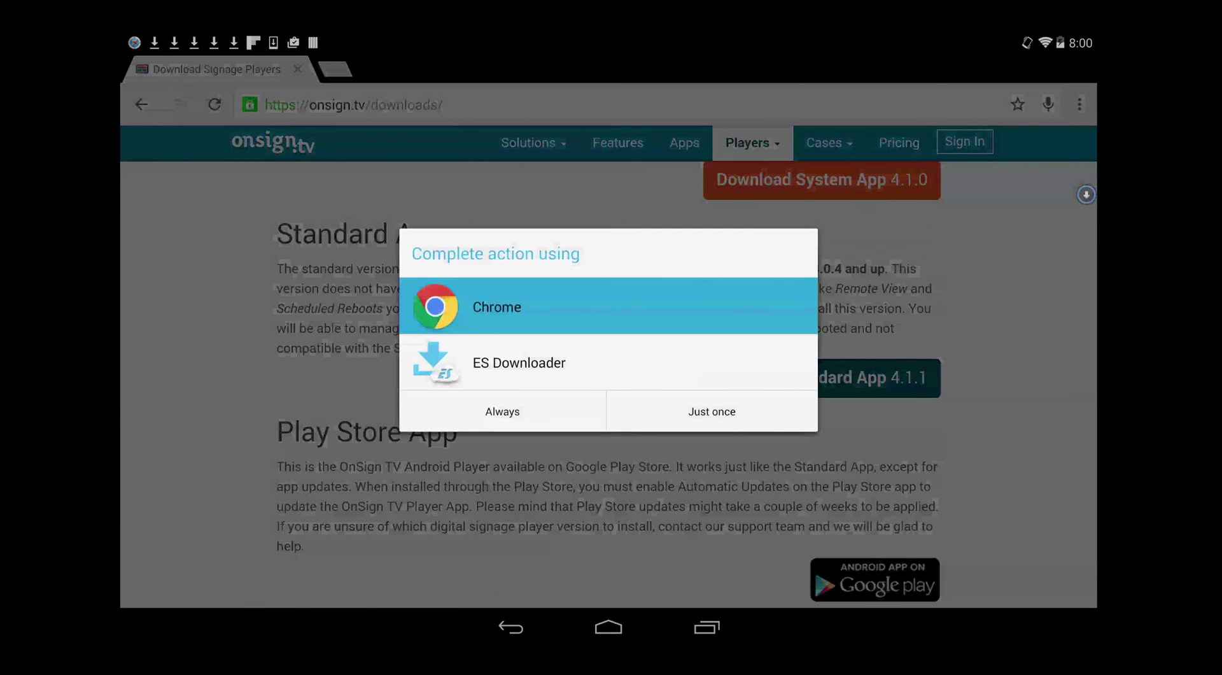
click(741, 425)
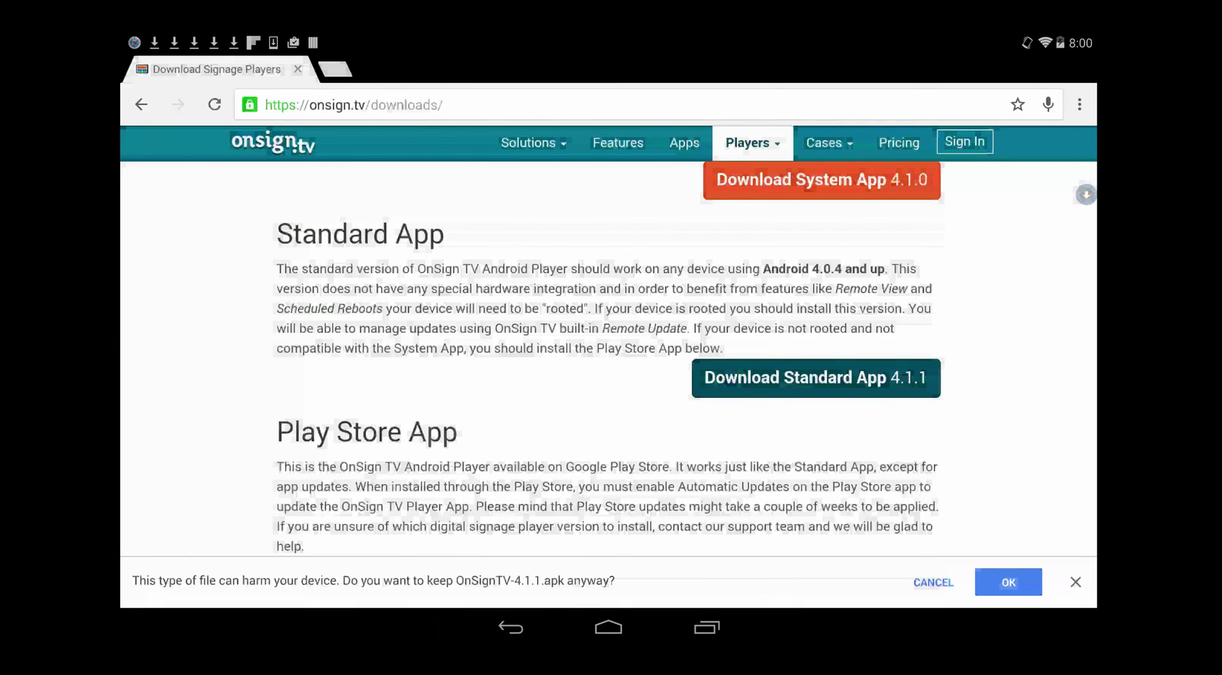
click(1008, 582)
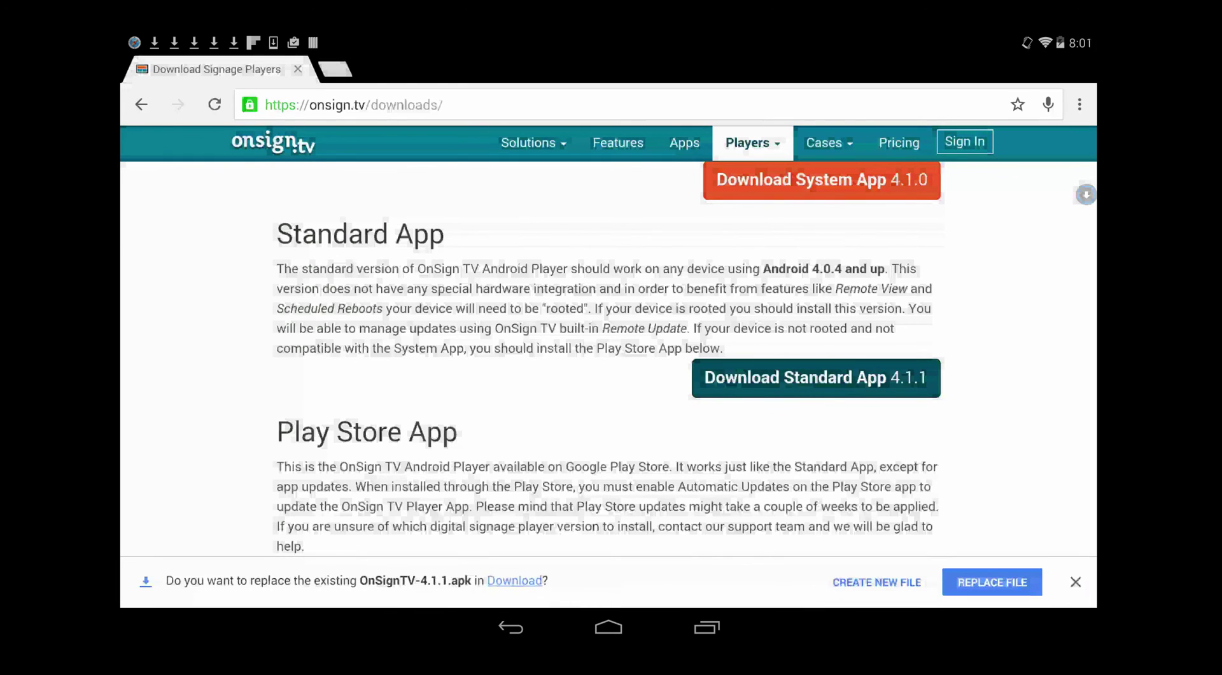
click(992, 582)
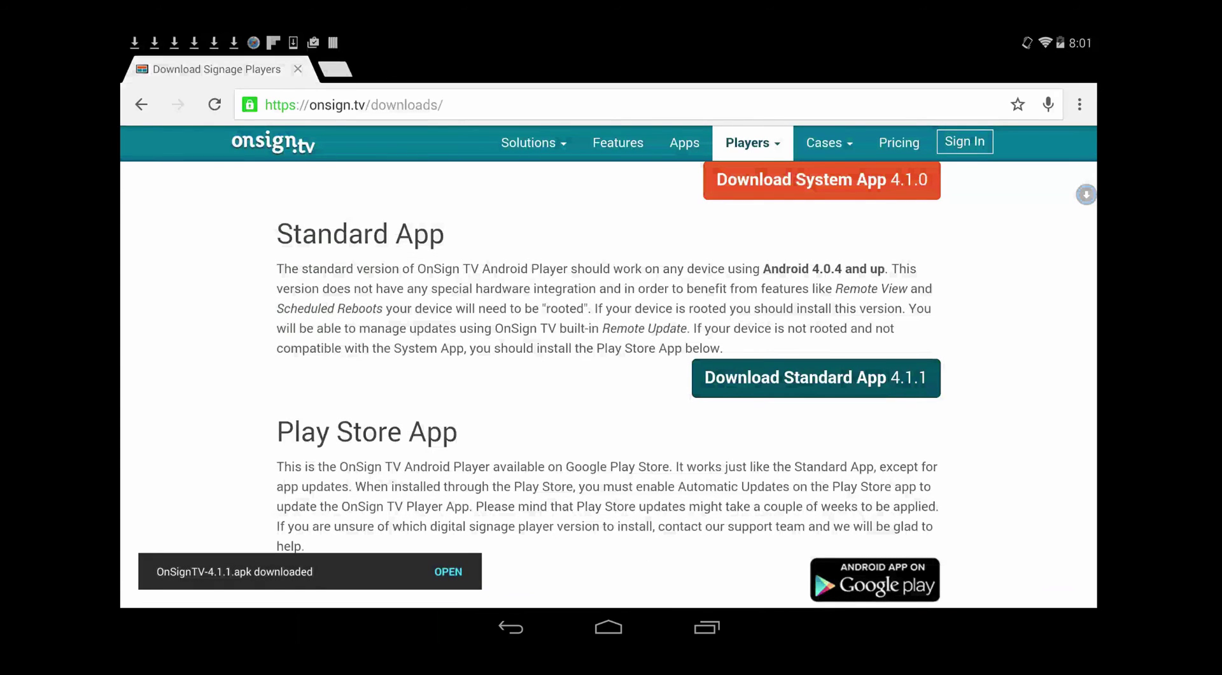
click(448, 572)
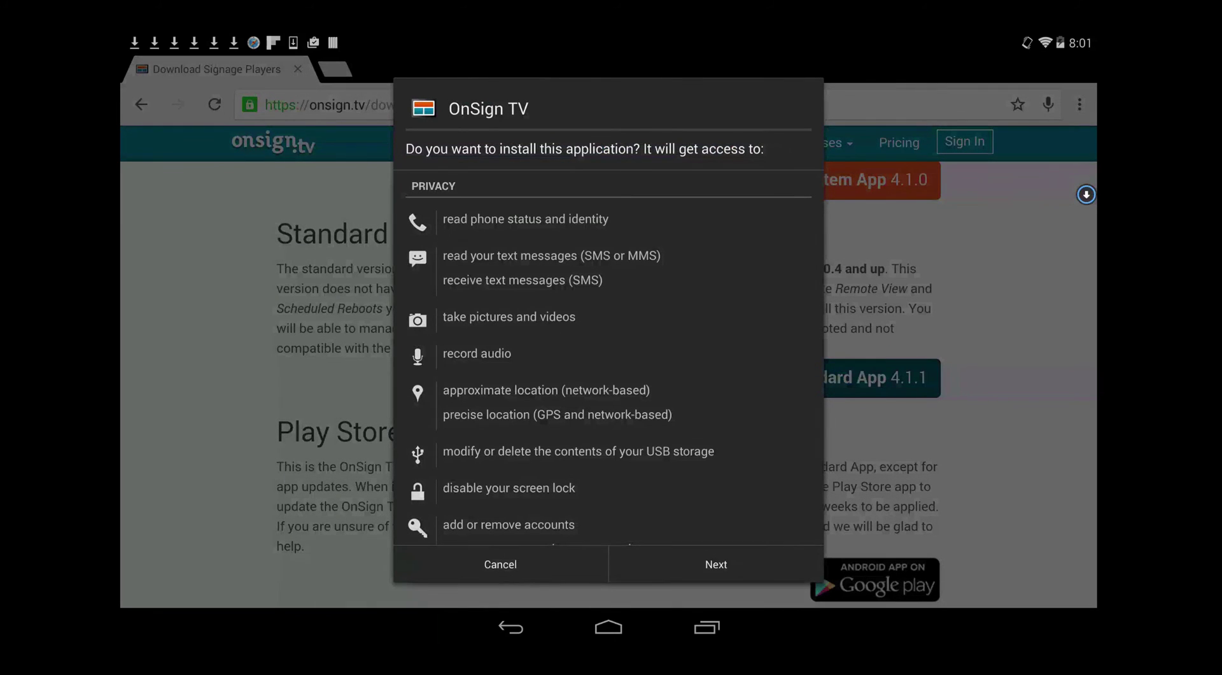
Step: Accept the permissions, install the OnSign TV player app, and launch it to show its setup code
click(718, 568)
click(719, 554)
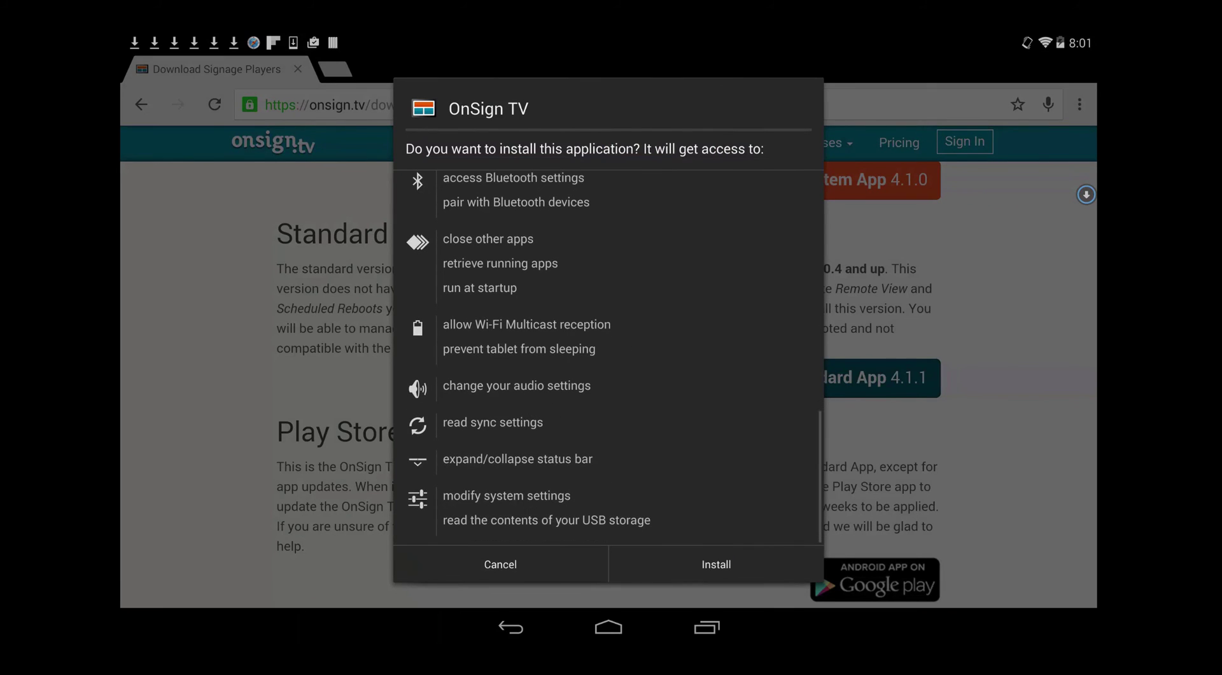
click(716, 563)
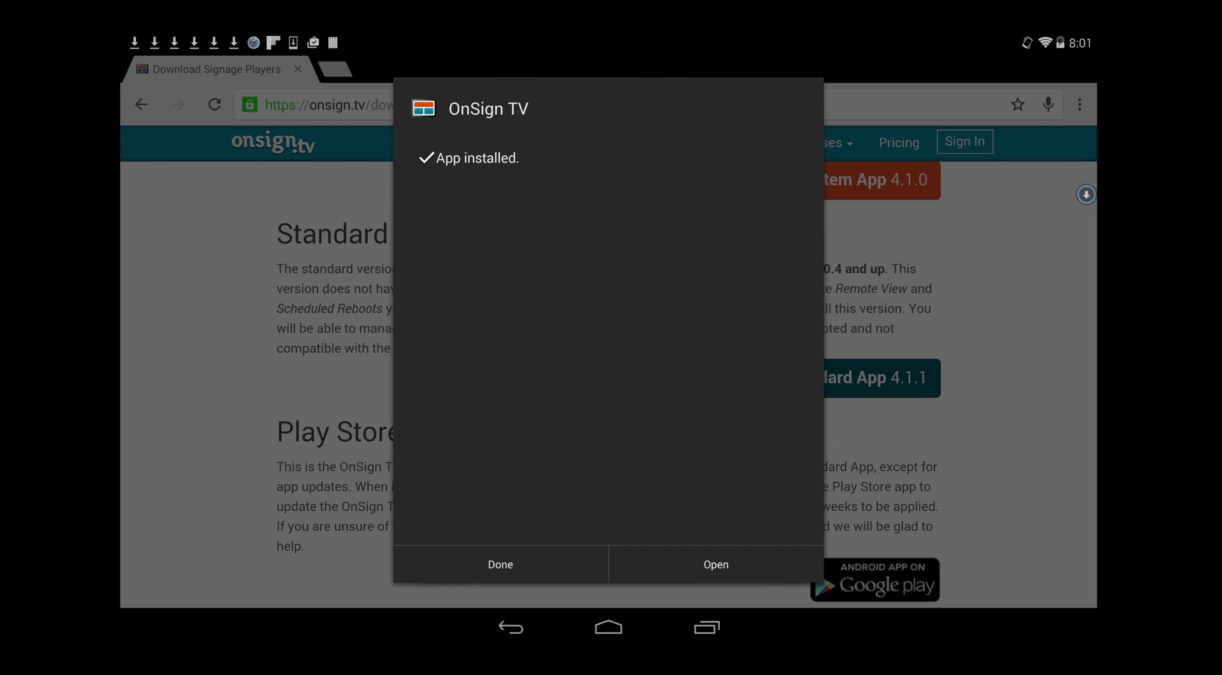
click(738, 563)
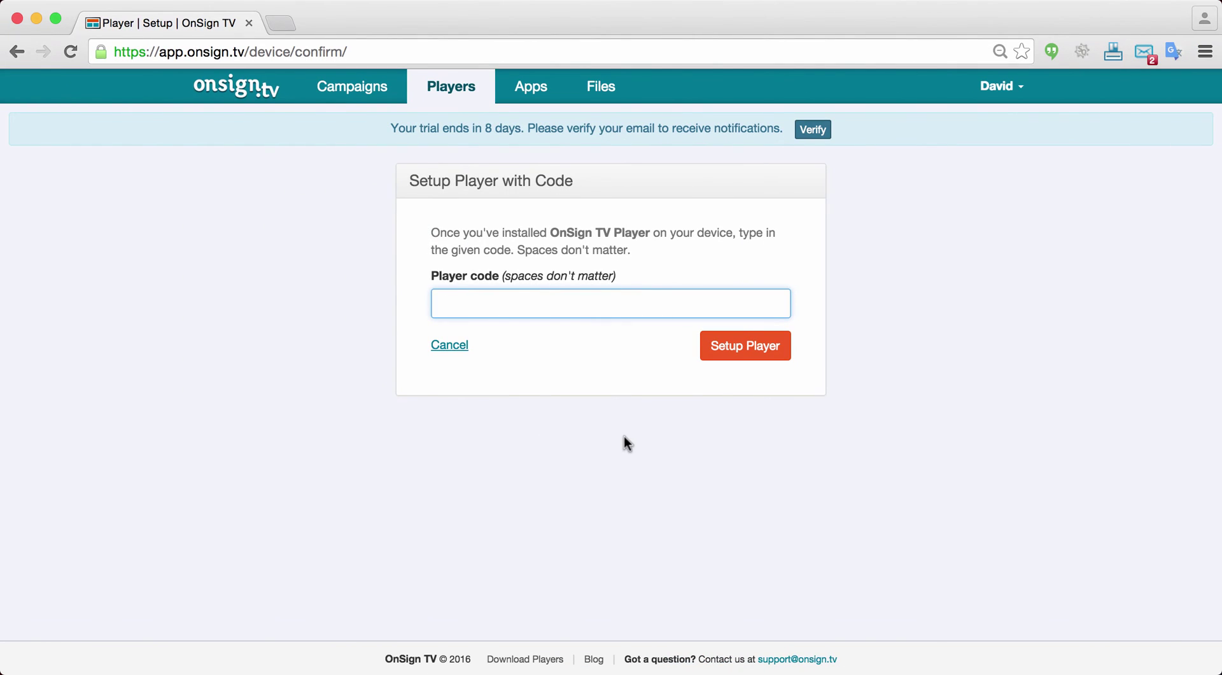
Step: Link the tablet using its player setup code and add it as 'Demo player'
text(yt6cee)
click(746, 352)
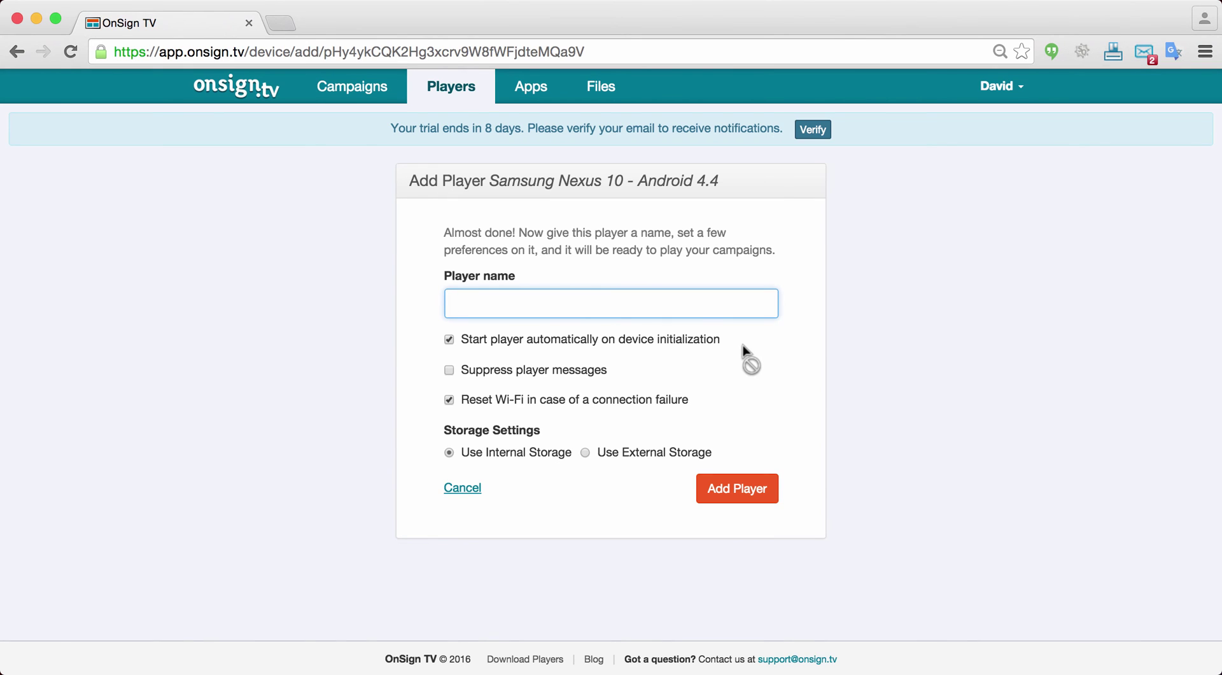
text(Demo player)
click(730, 503)
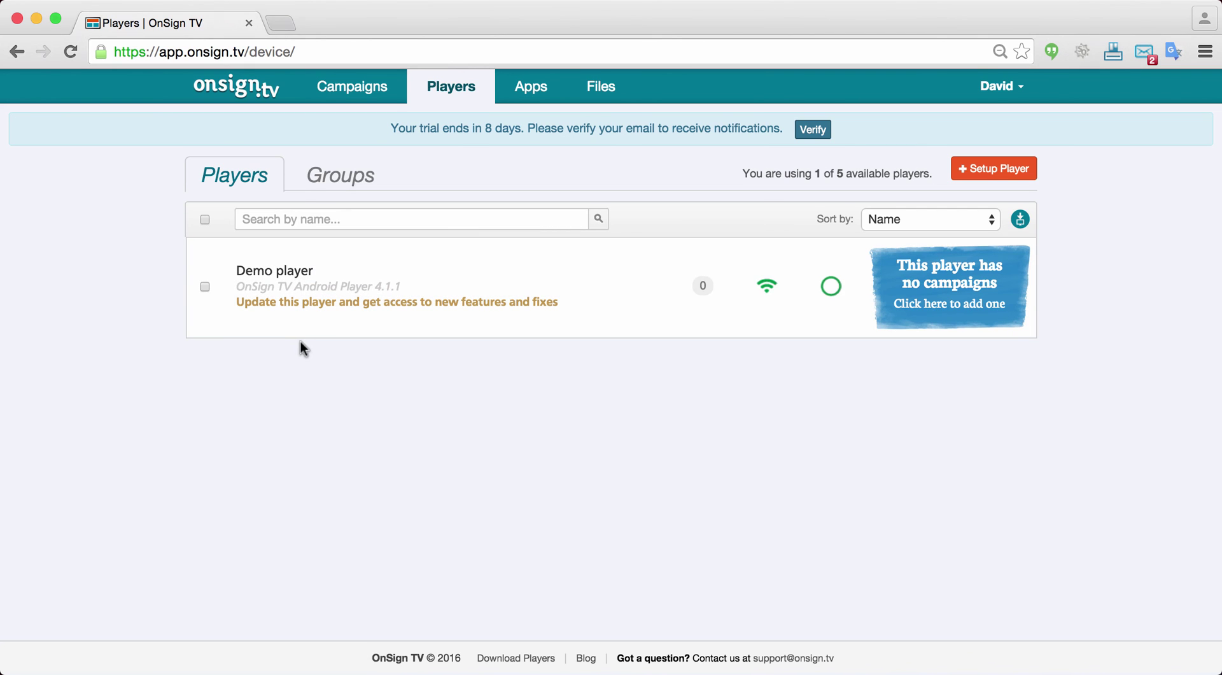
Step: From Demo player's Campaigns in Player section, start Publish Campaign to Player
click(314, 295)
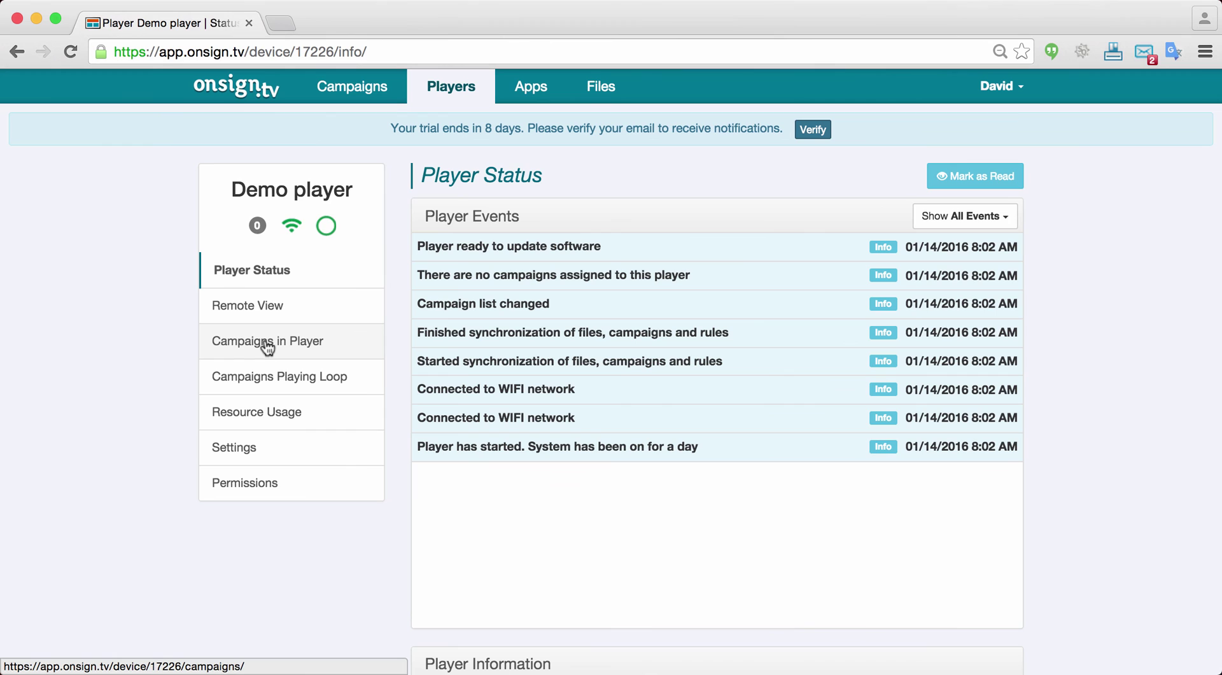
click(267, 346)
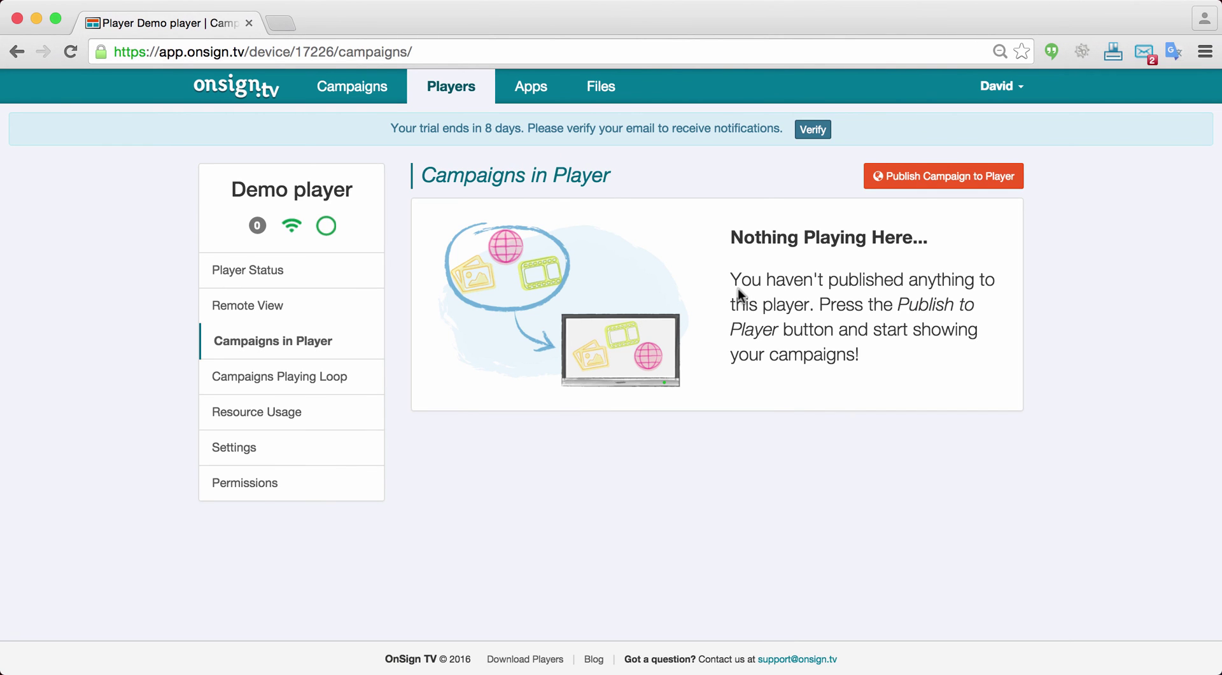
click(921, 184)
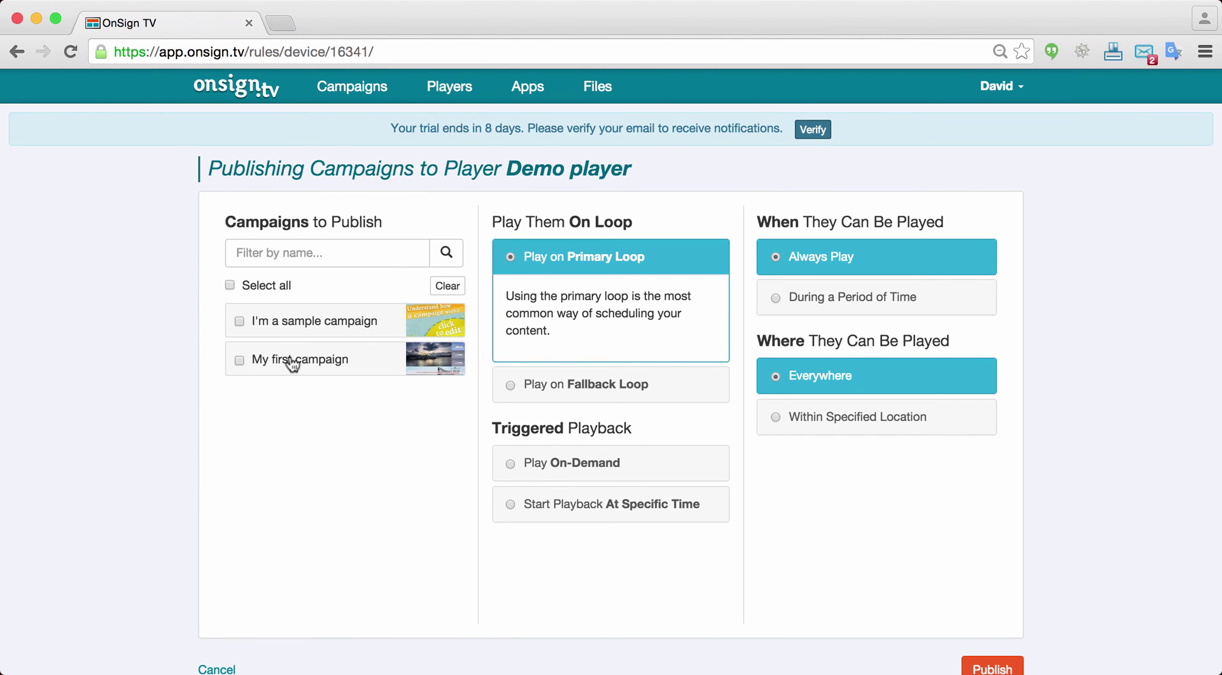
Step: Select My first campaign for Primary Loop, Always Play and Everywhere
click(240, 360)
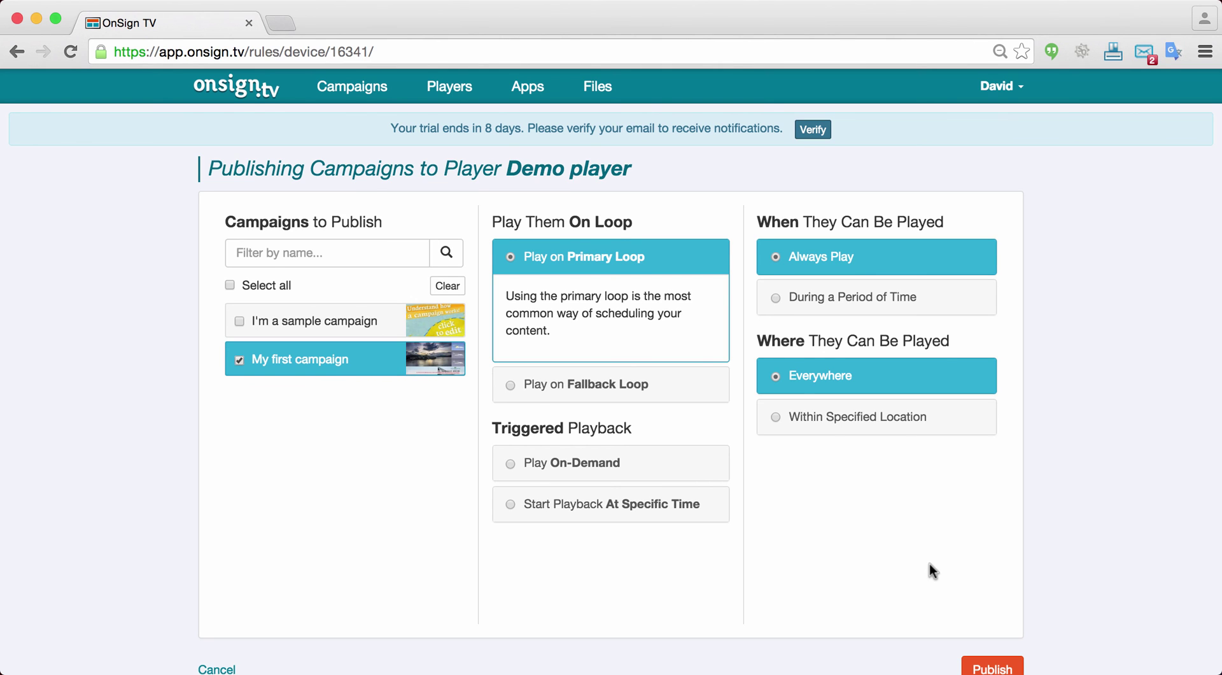
scroll(929, 564, down, 2)
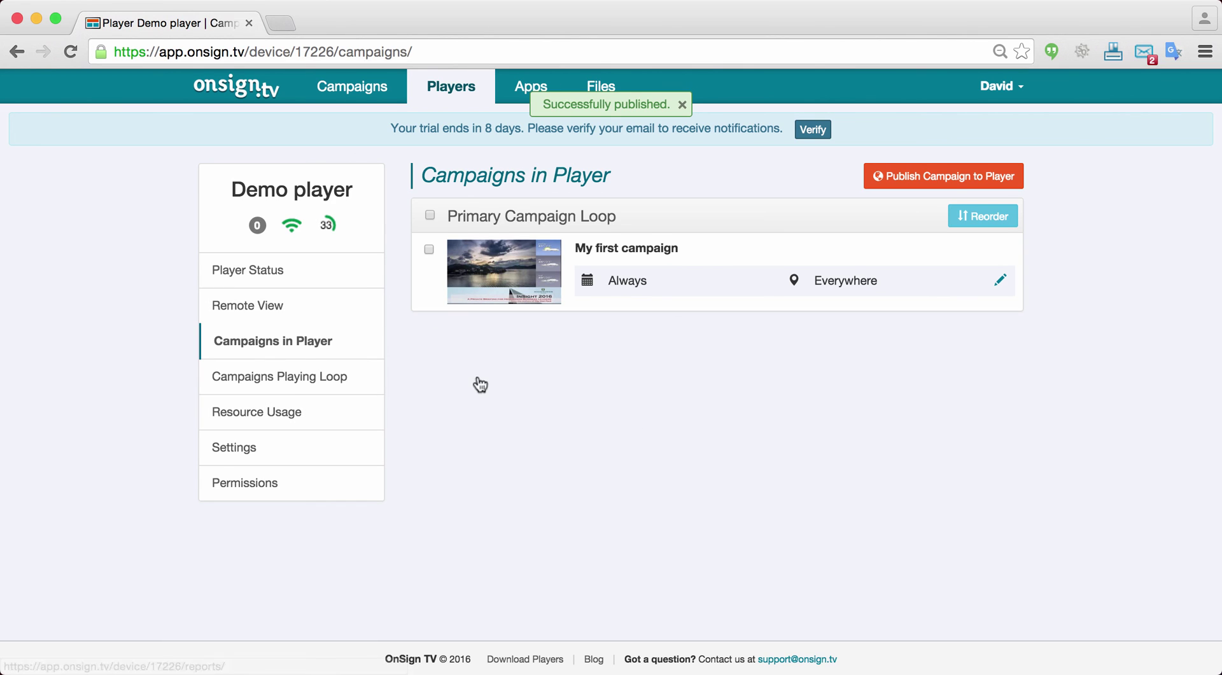
Step: Review Demo player's status and event log for the 'Campaign list changed' entry
click(251, 282)
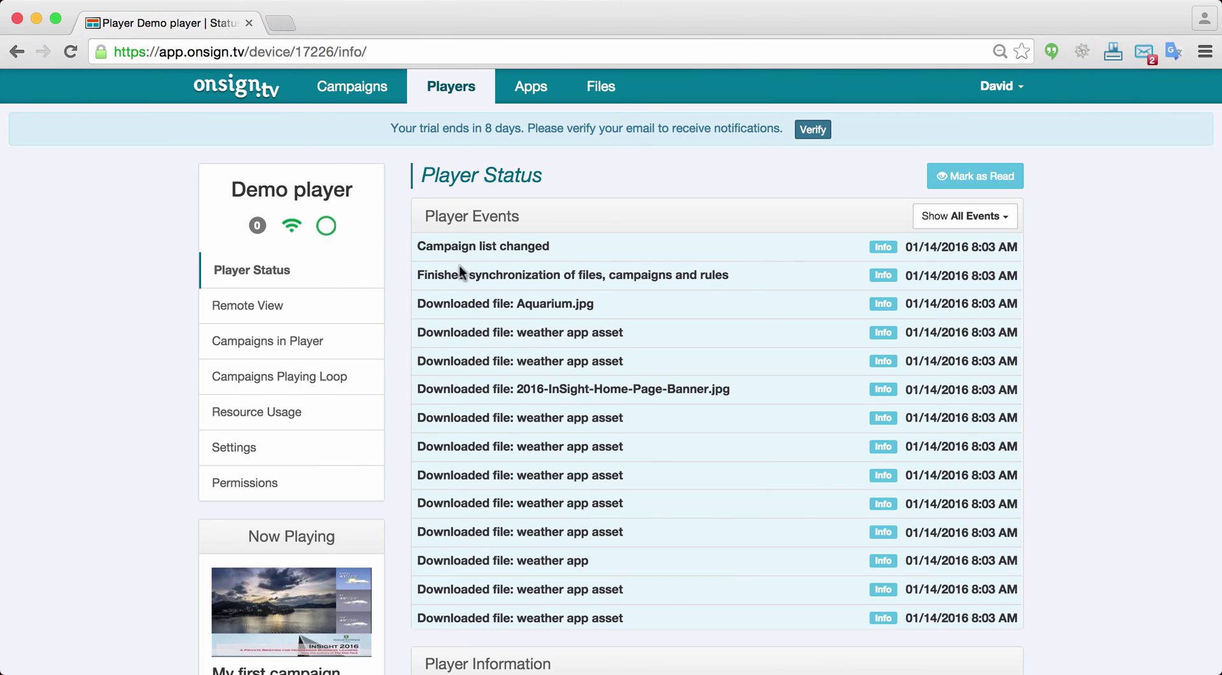
scroll(474, 423, down, 1)
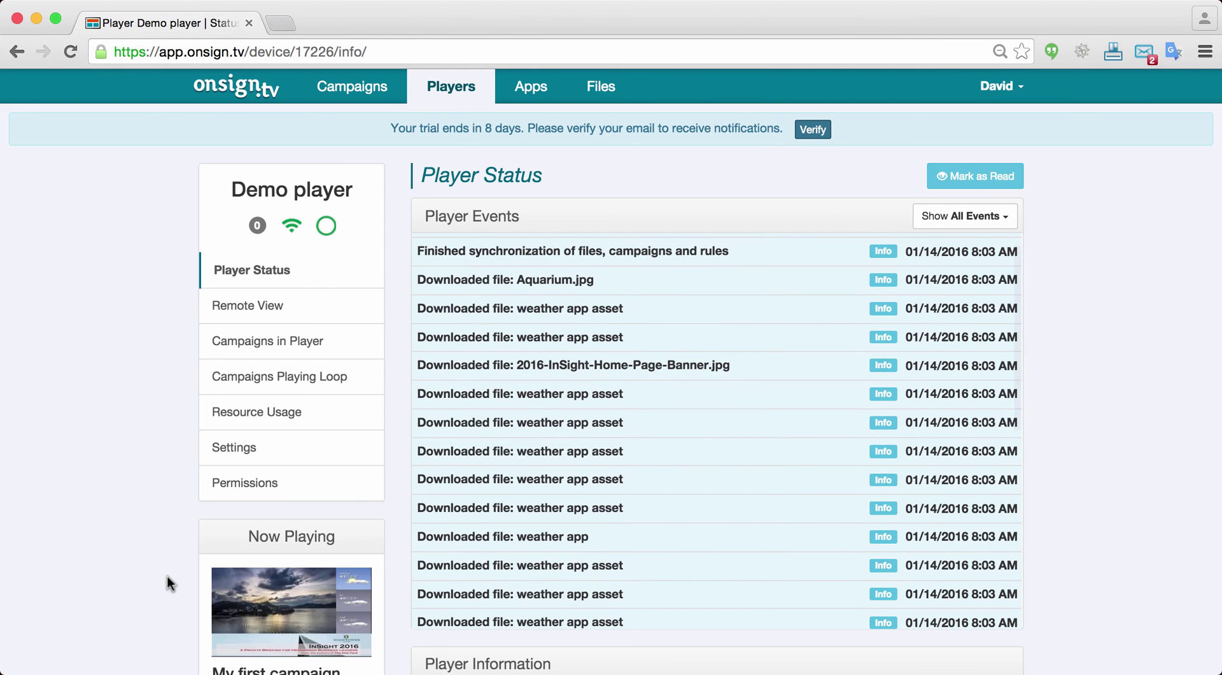
scroll(167, 575, down, 1)
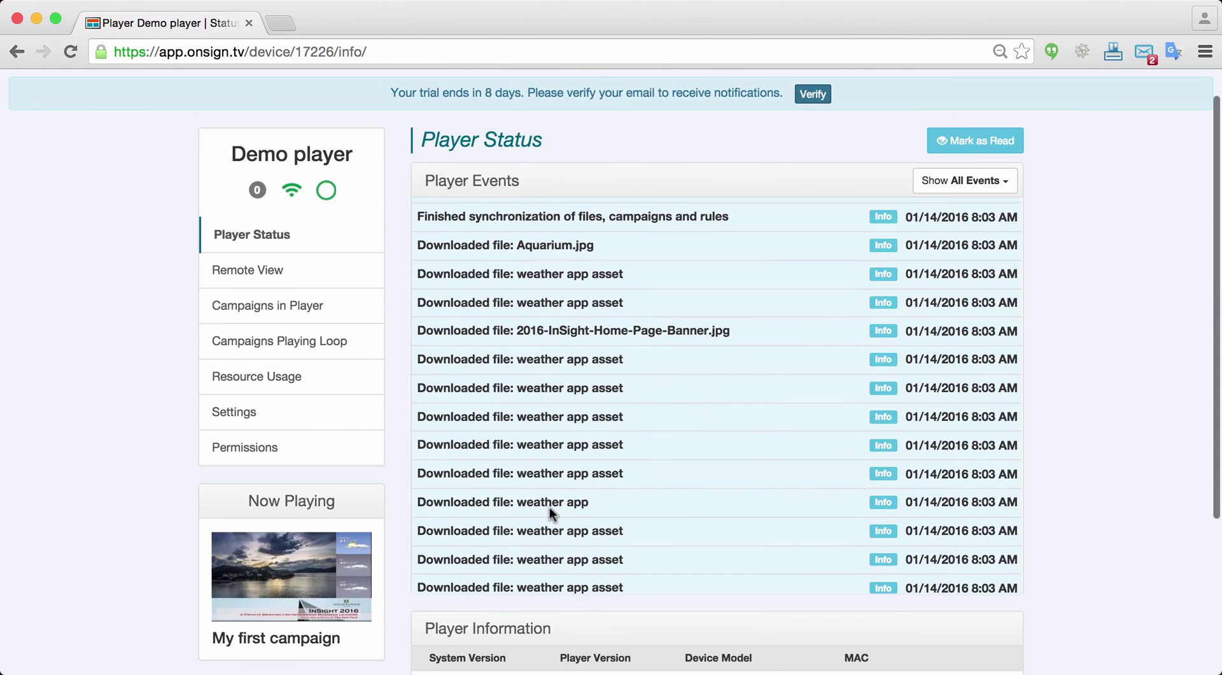
scroll(548, 507, up, 1)
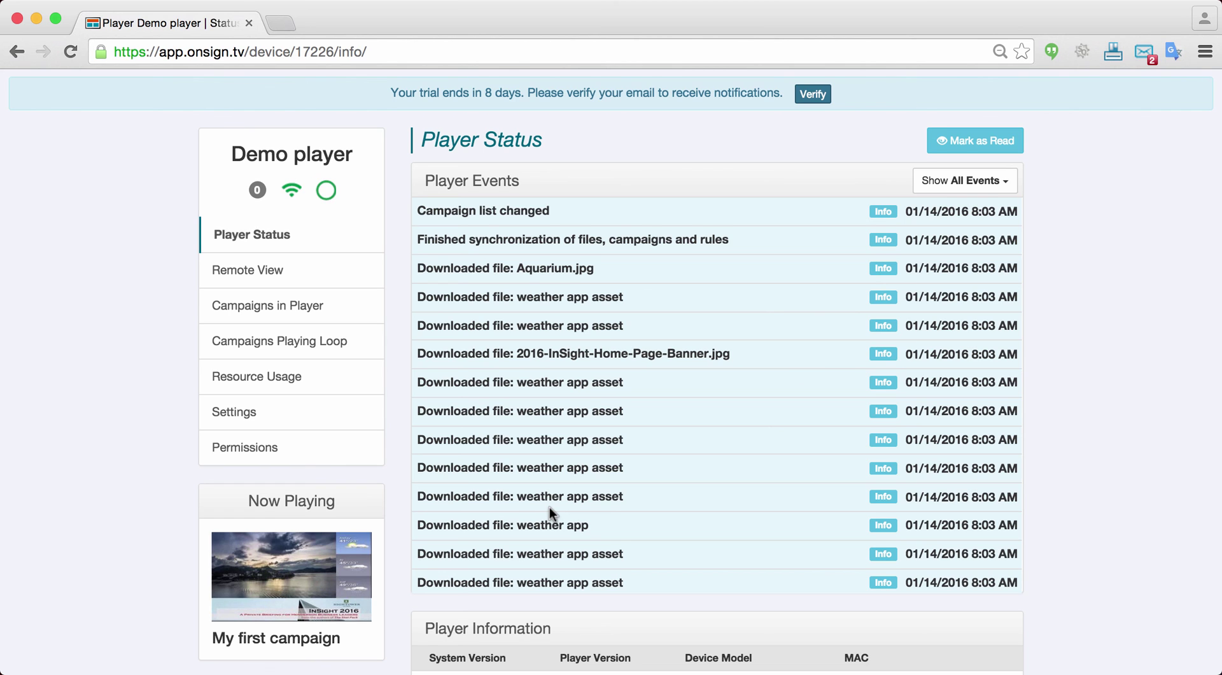
scroll(156, 407, up, 2)
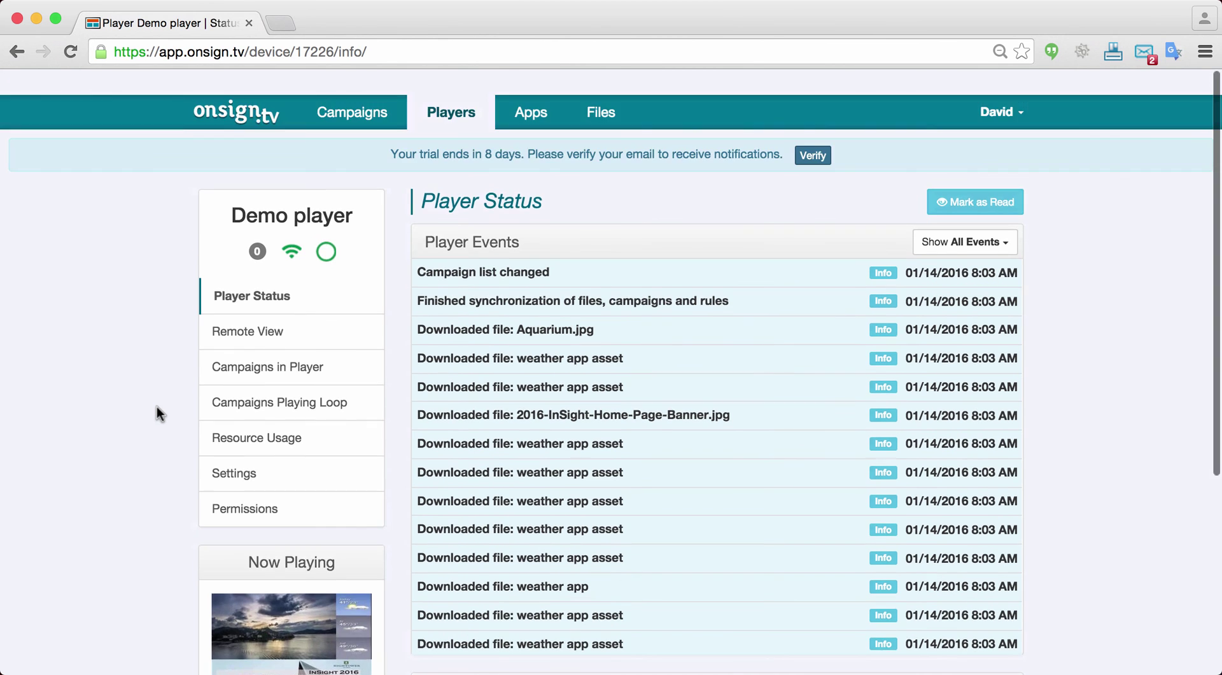